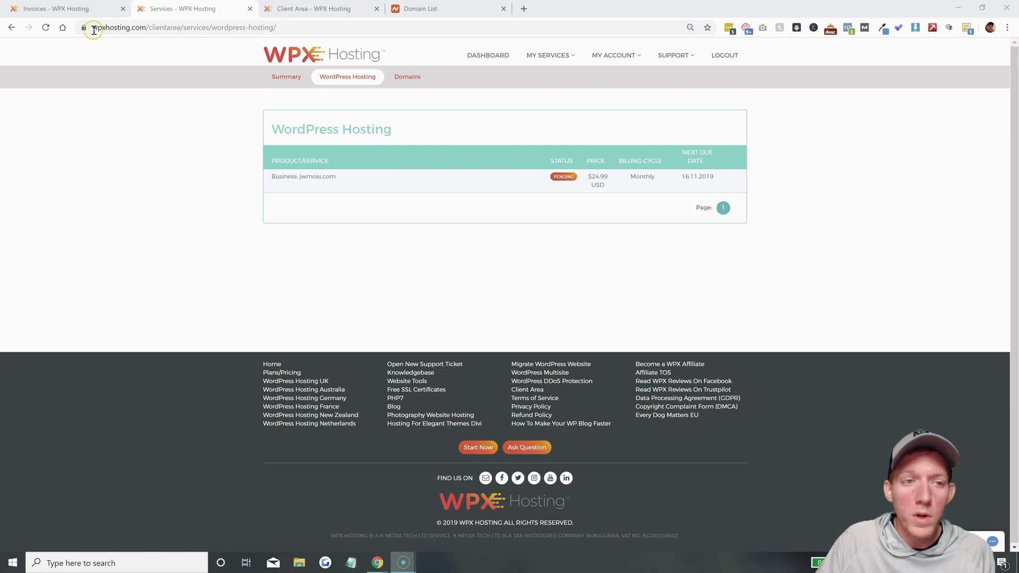
Close the Invoices and Services pages and reopen the WordPress Hosting plans list.
left_click(36, 8)
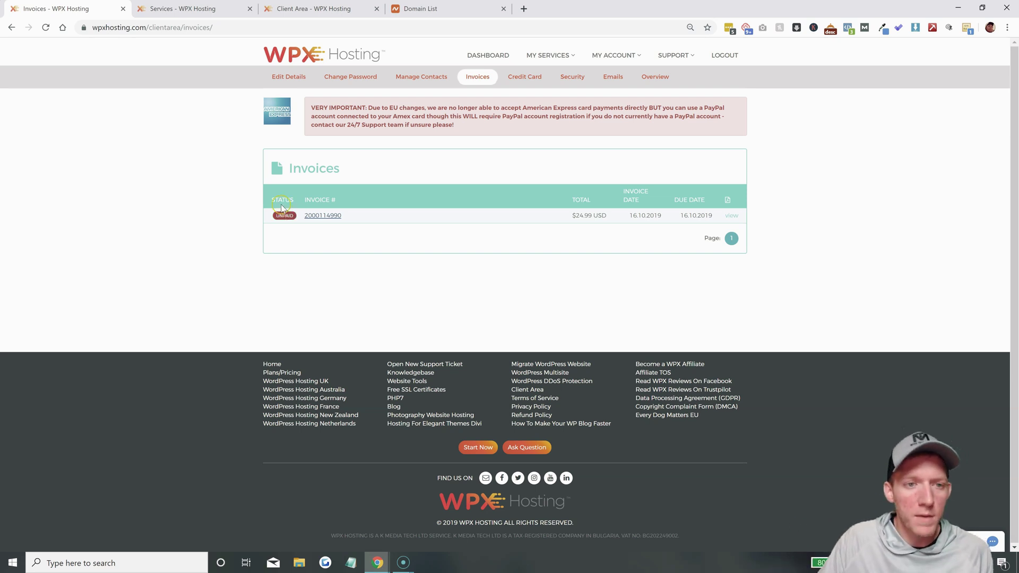
left_click(122, 9)
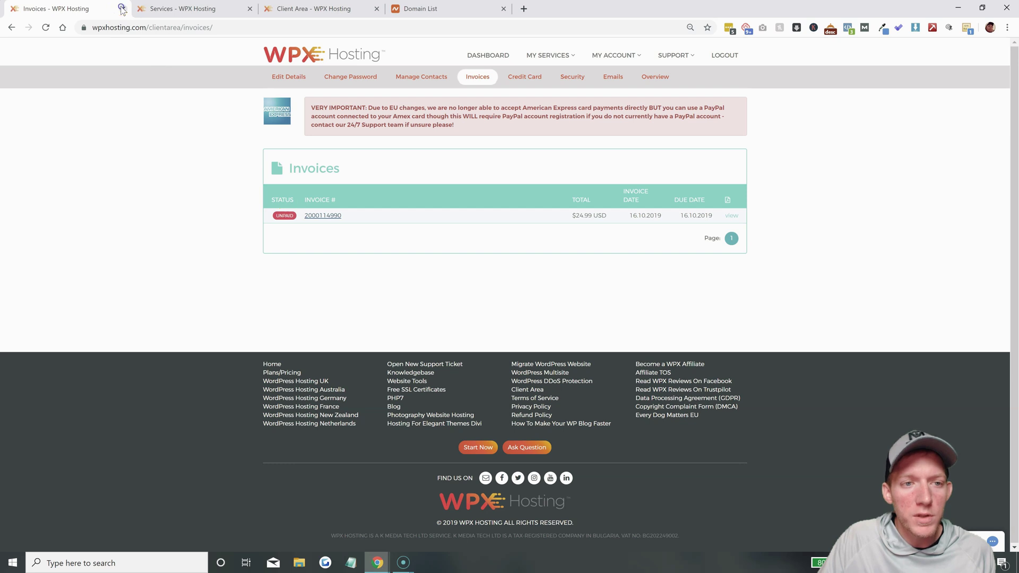
left_click(122, 9)
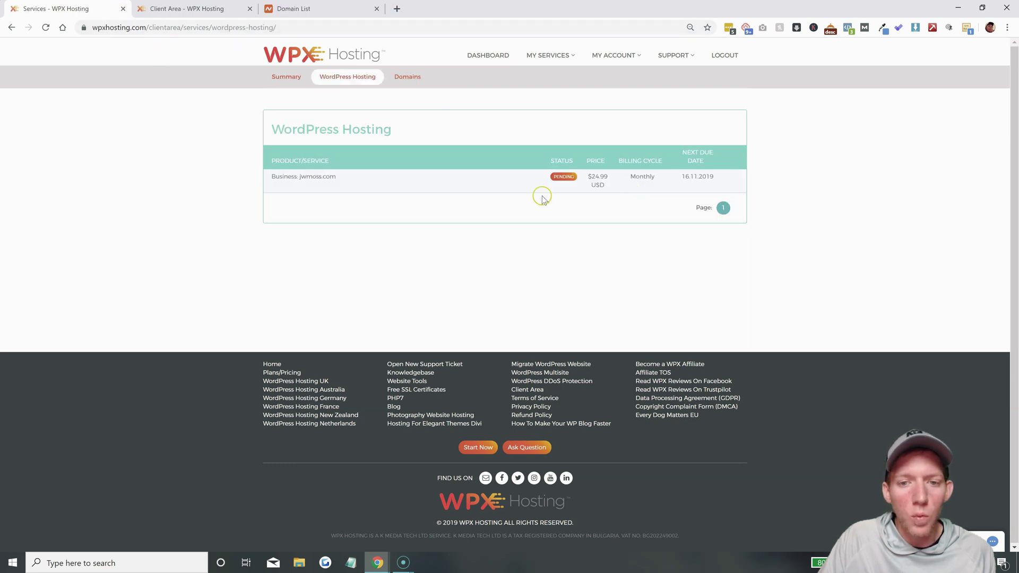
left_click(123, 9)
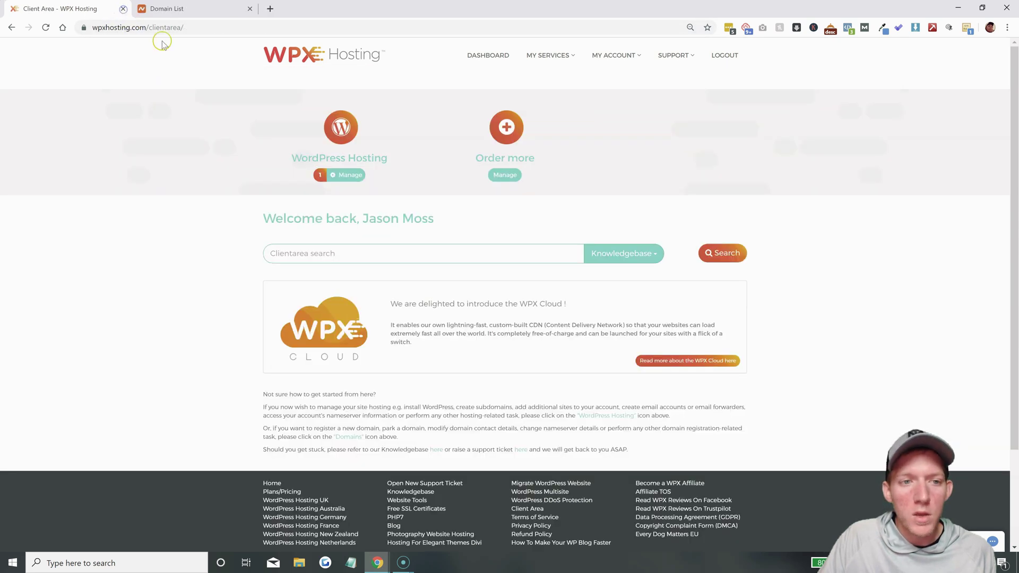
left_click(349, 158)
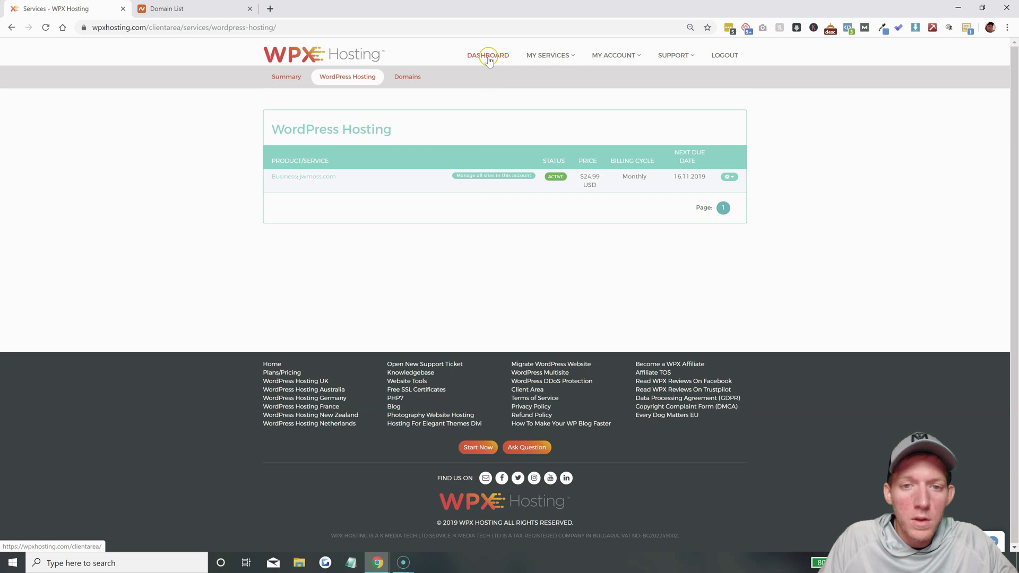
Open the jwmoss.com Business plan details and select Nameserver 1, ns44.wpxhosting.com, to copy.
left_click(489, 175)
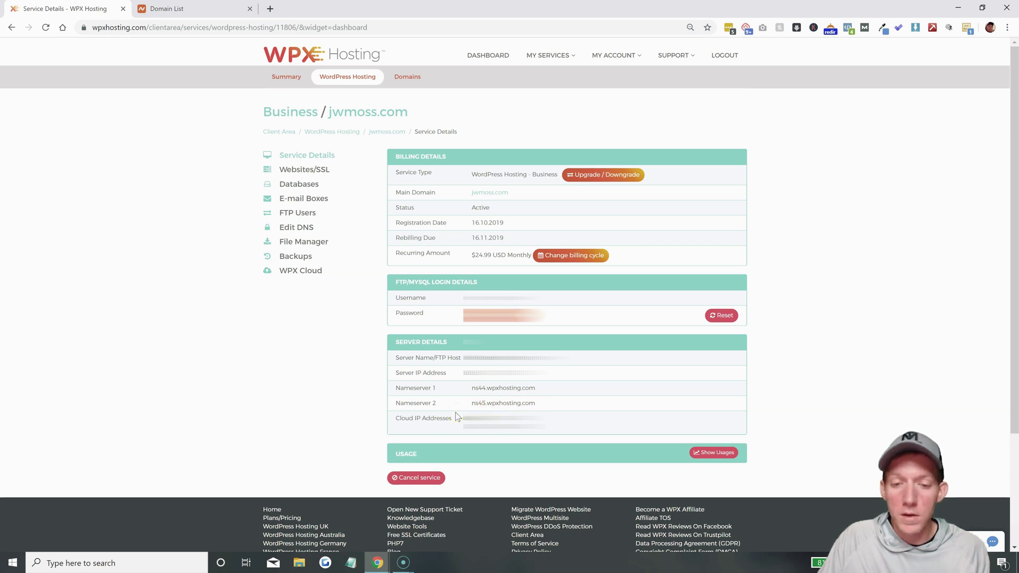
left_click_drag(471, 388, 529, 388)
key("ctrl+c")
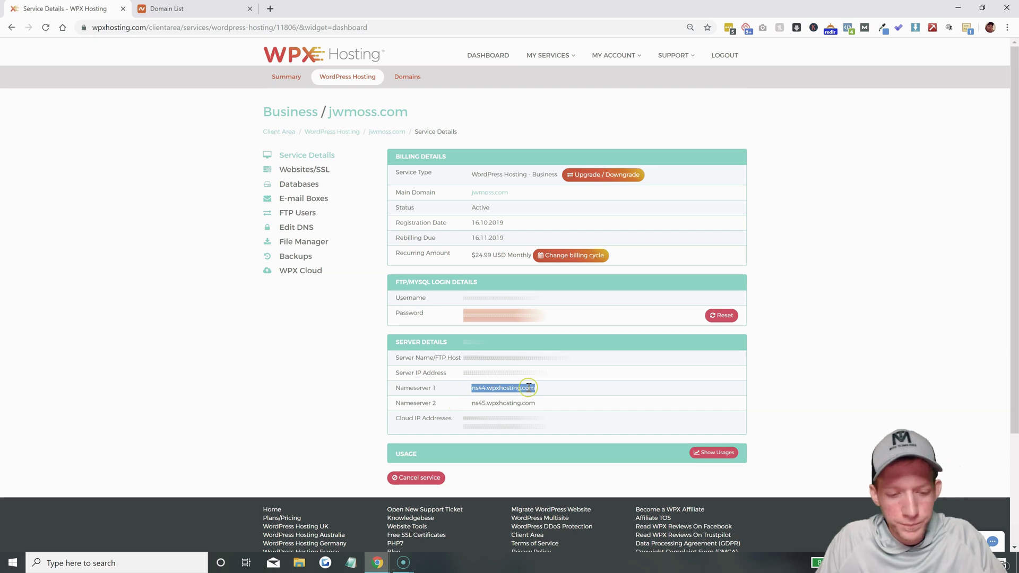
From the Namecheap Domain List, open jwmoss.com's management page and scroll to its Nameservers setting.
left_click(179, 9)
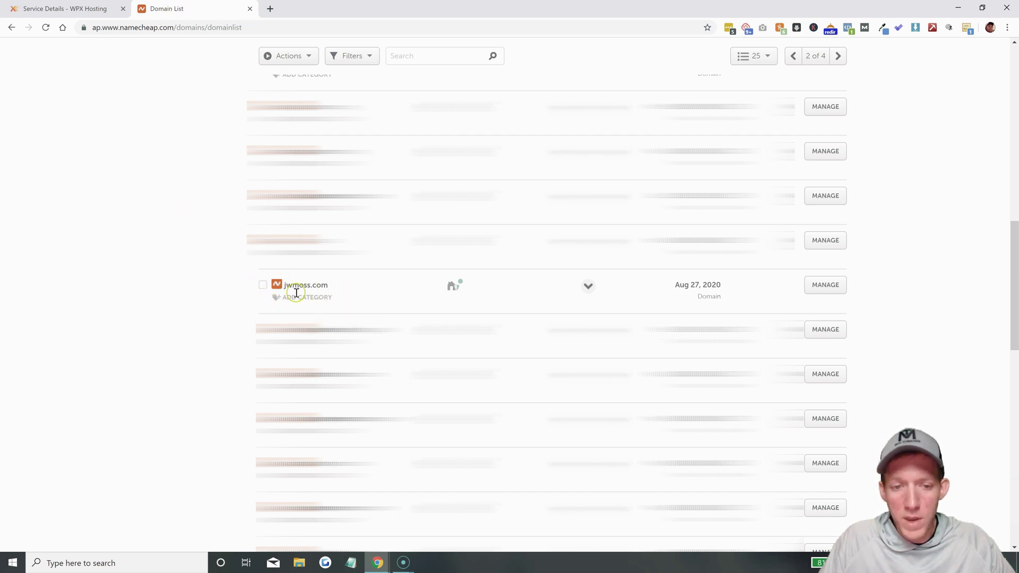
left_click(825, 286)
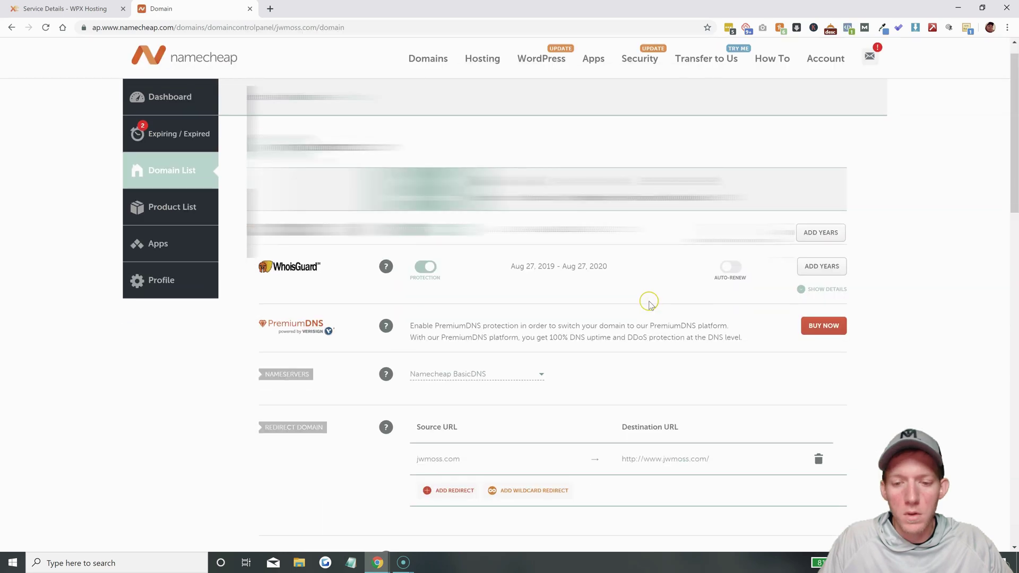
scroll(485, 259, "down", 1)
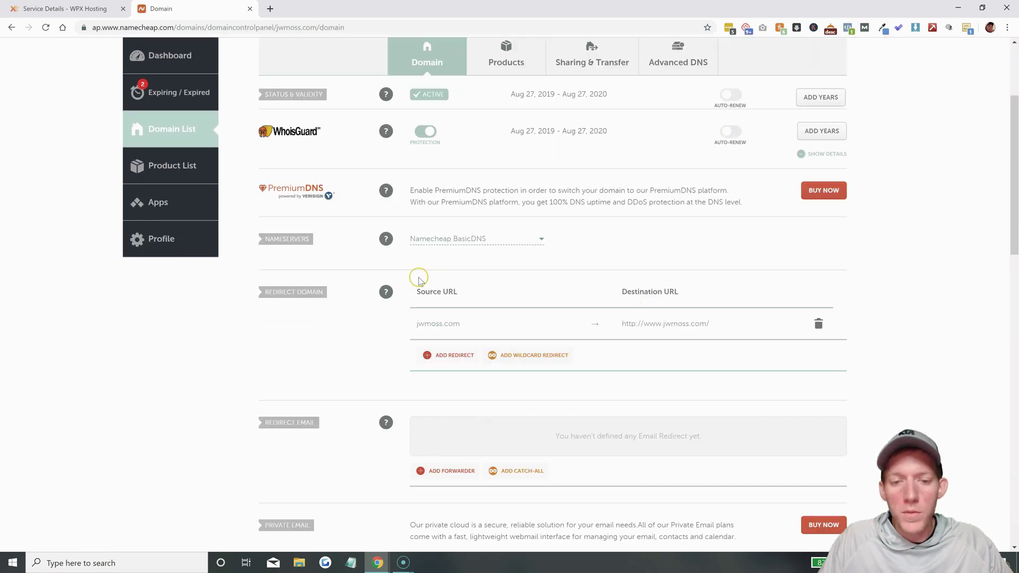
mouse_move(385, 239)
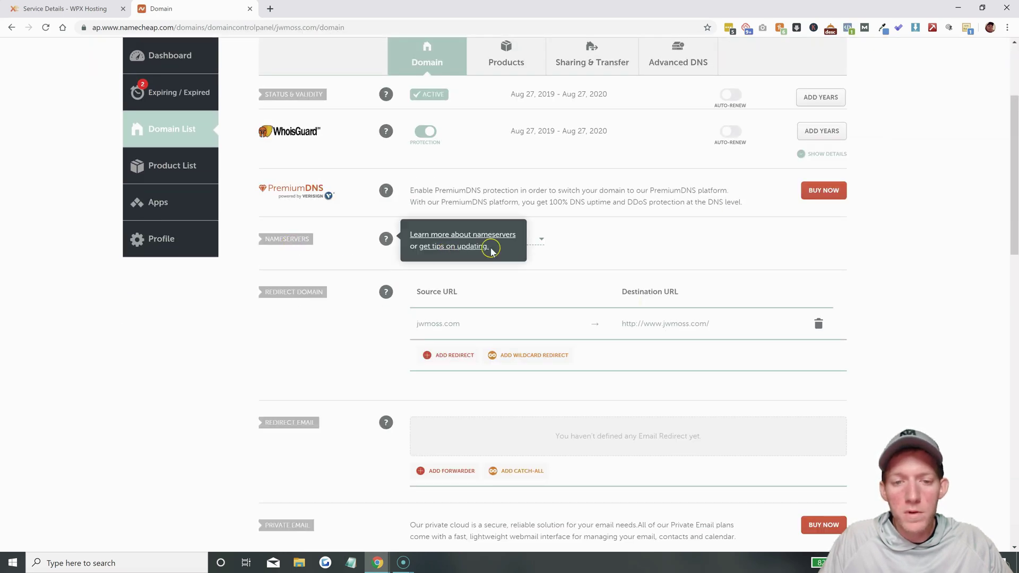
Switch the nameservers to Custom DNS with ns44.wpxhosting.com and ns45.wpxhosting.com.
left_click(540, 243)
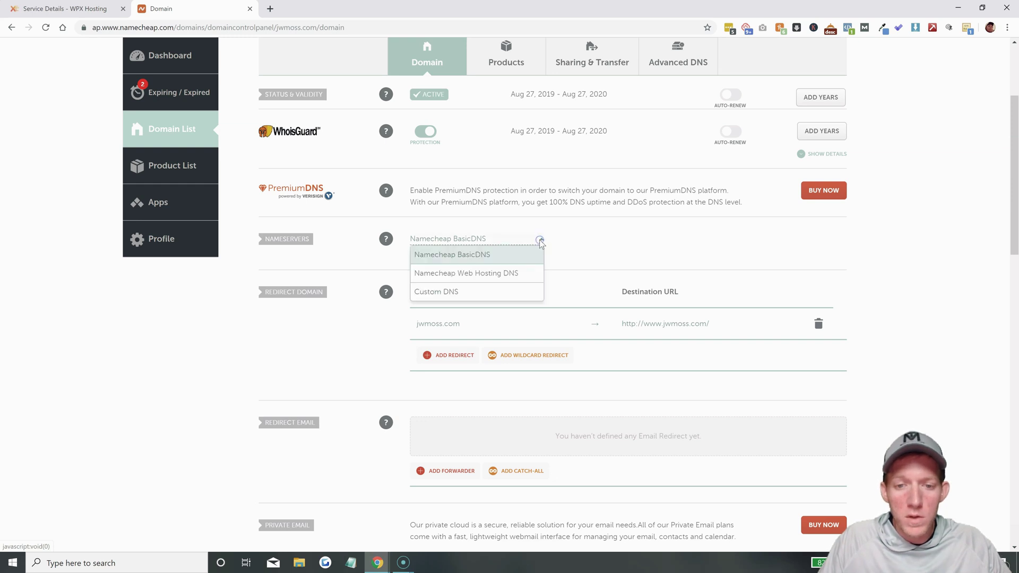
left_click(451, 295)
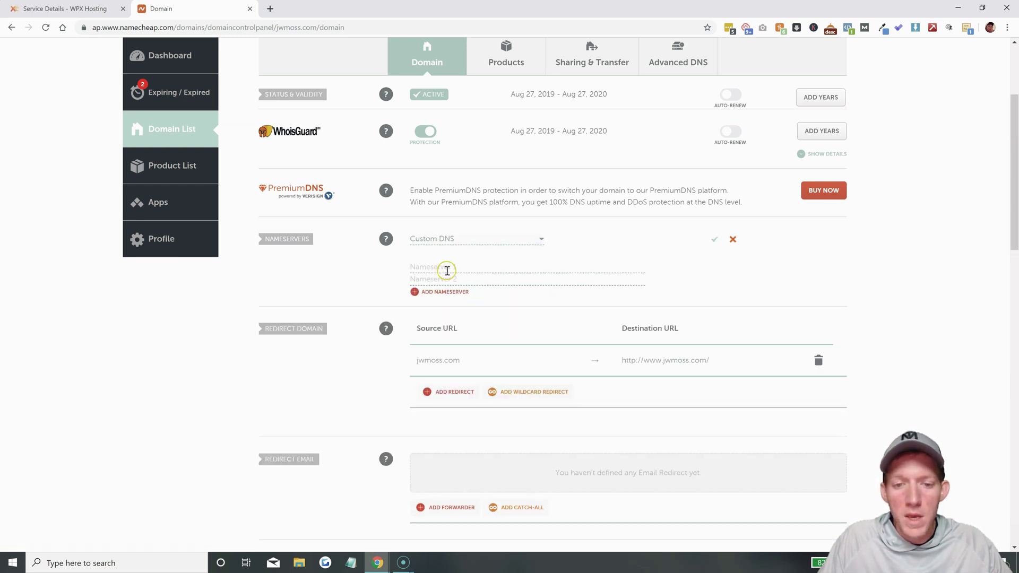
left_click(462, 268)
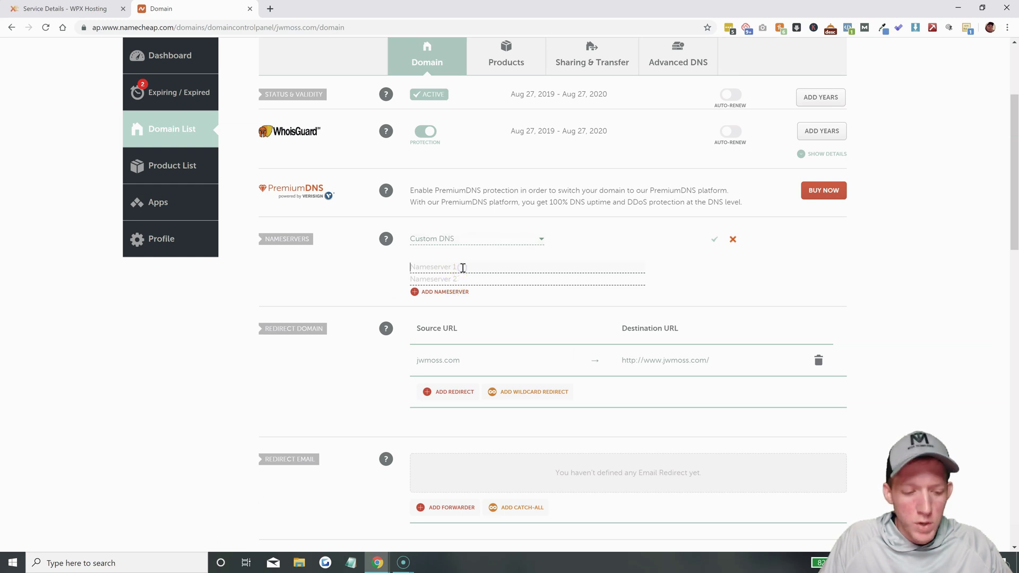
key("ctrl+v")
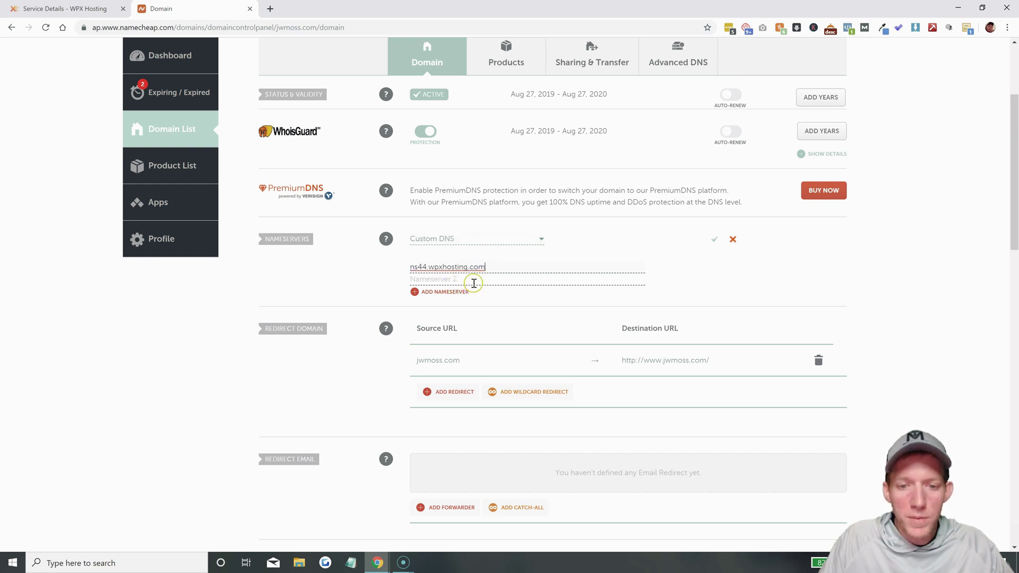
left_click(474, 281)
key("ctrl+v")
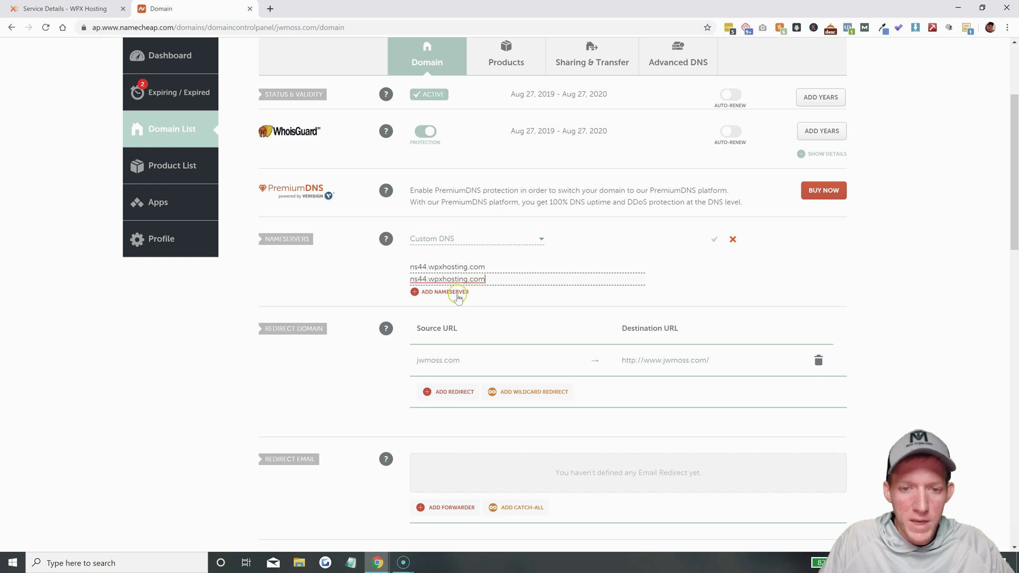
left_click(425, 278)
key("BackSpace")
type("5")
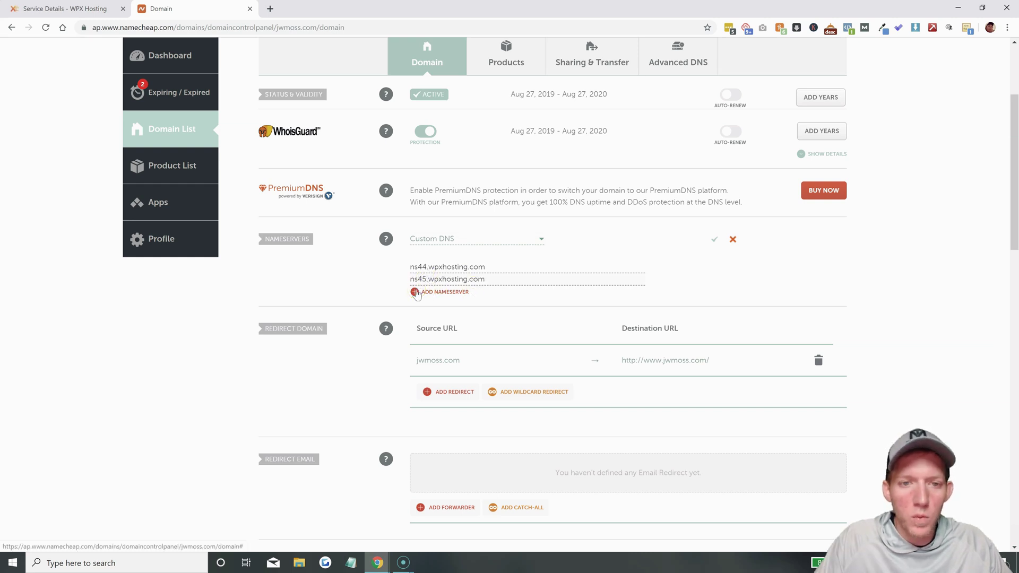
key("Return")
Compare the entries against the WPX service page, then save the custom nameservers.
left_click(92, 9)
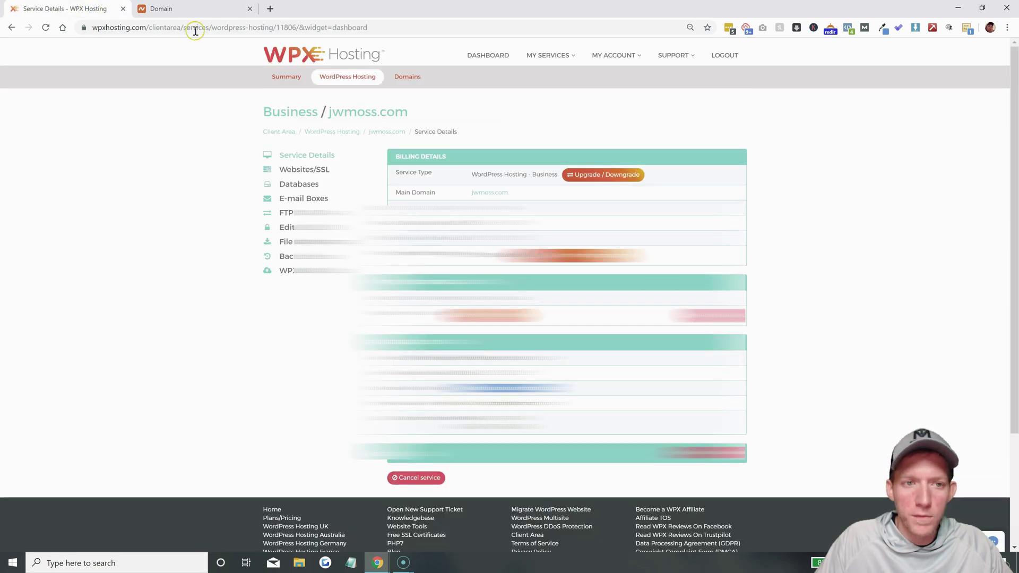
left_click(183, 9)
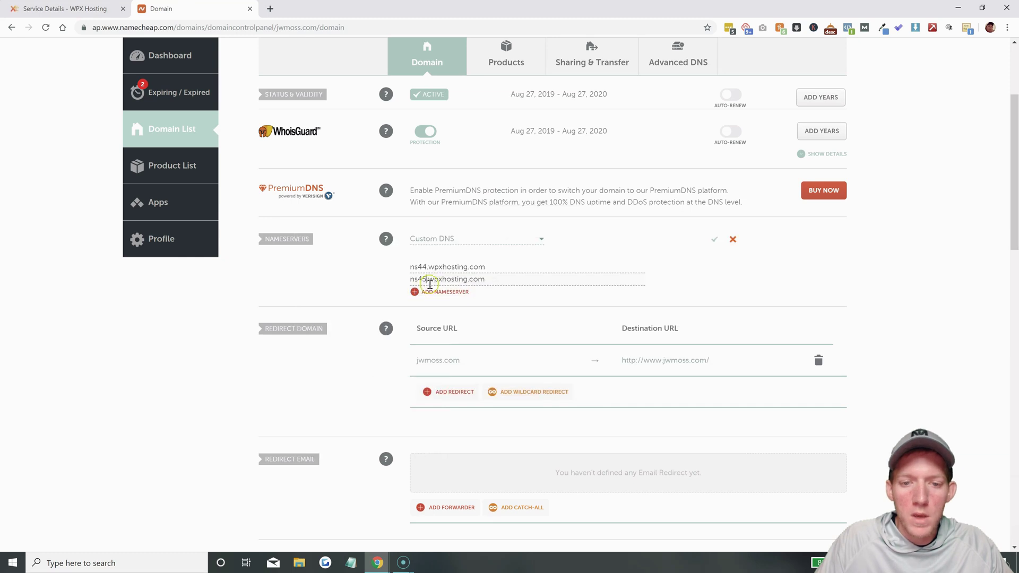
left_click(716, 243)
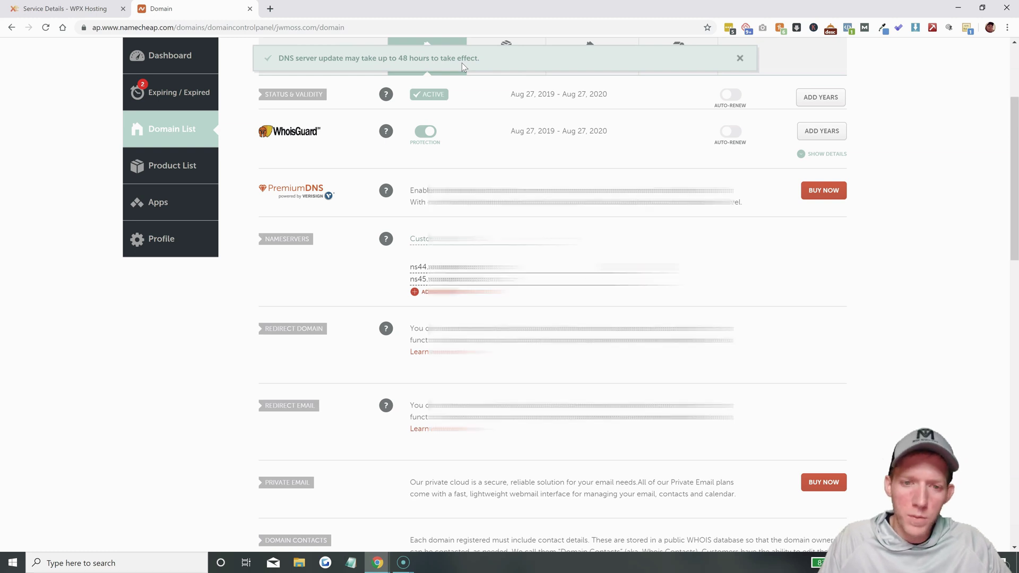
Go to Websites/SSL in WPX Hosting and start Install WP for jwmoss.com.
left_click(65, 9)
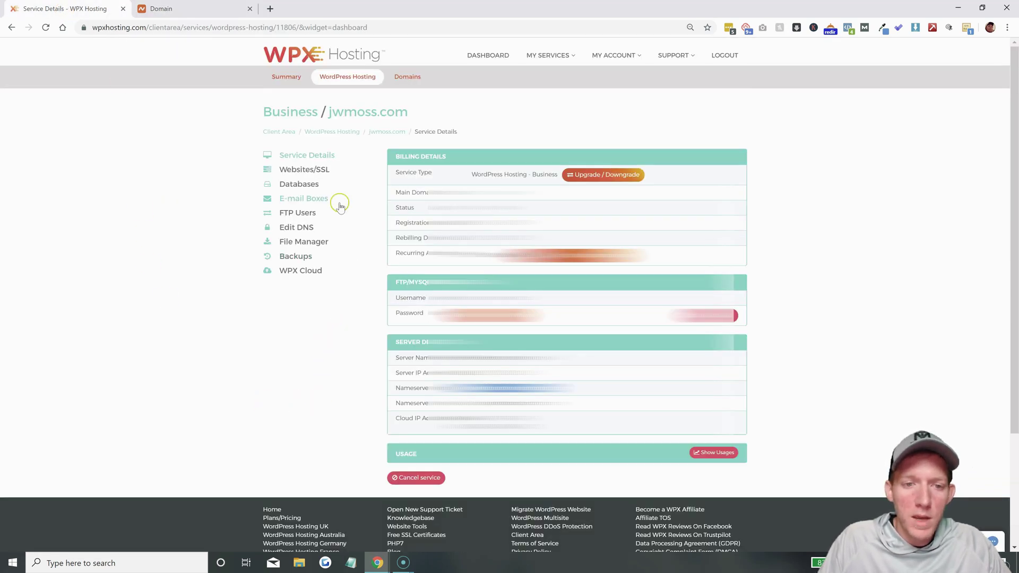
left_click(298, 171)
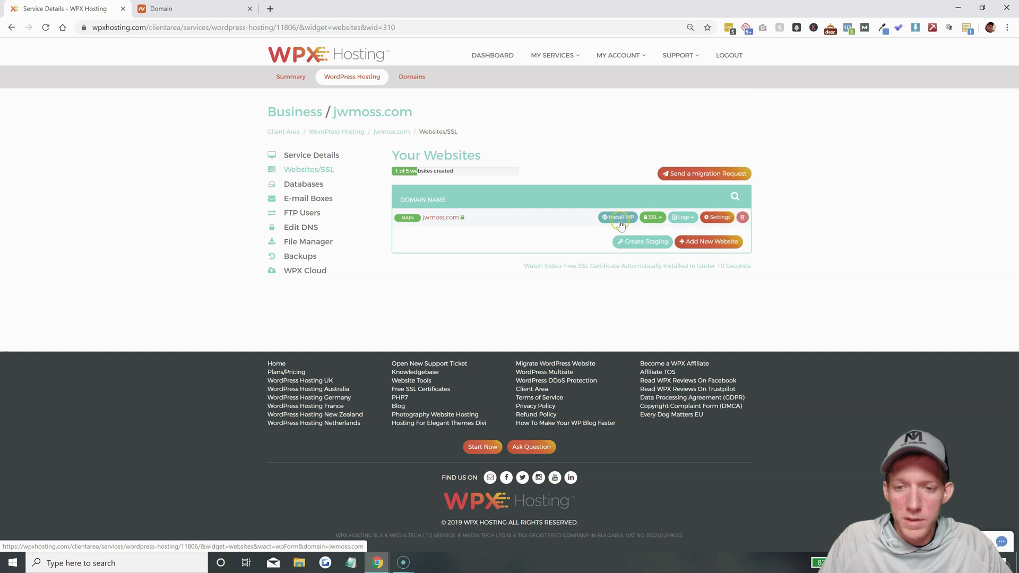
left_click(614, 220)
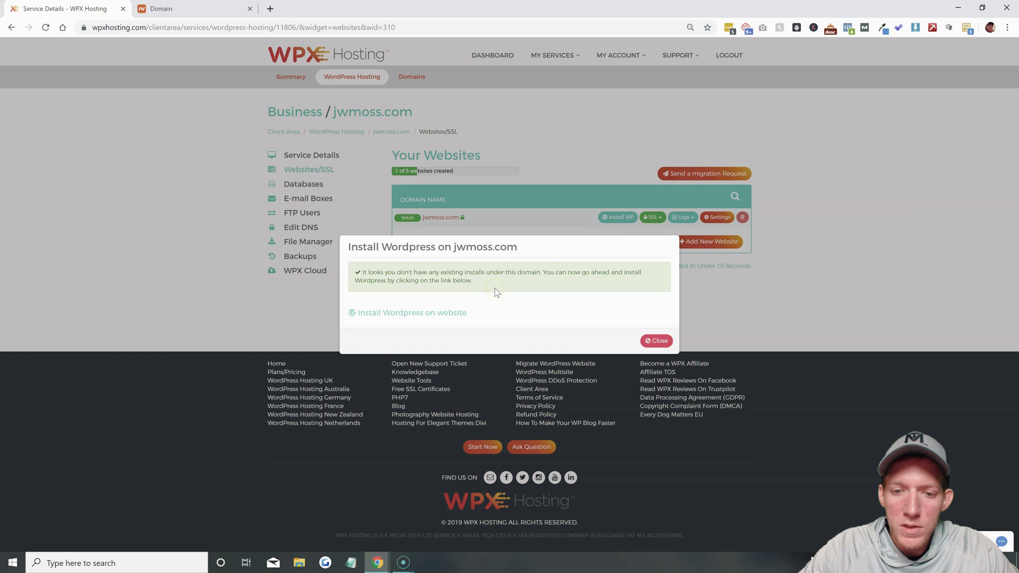
Expand the WordPress installation form and keep jwmossco as the install database.
left_click(418, 314)
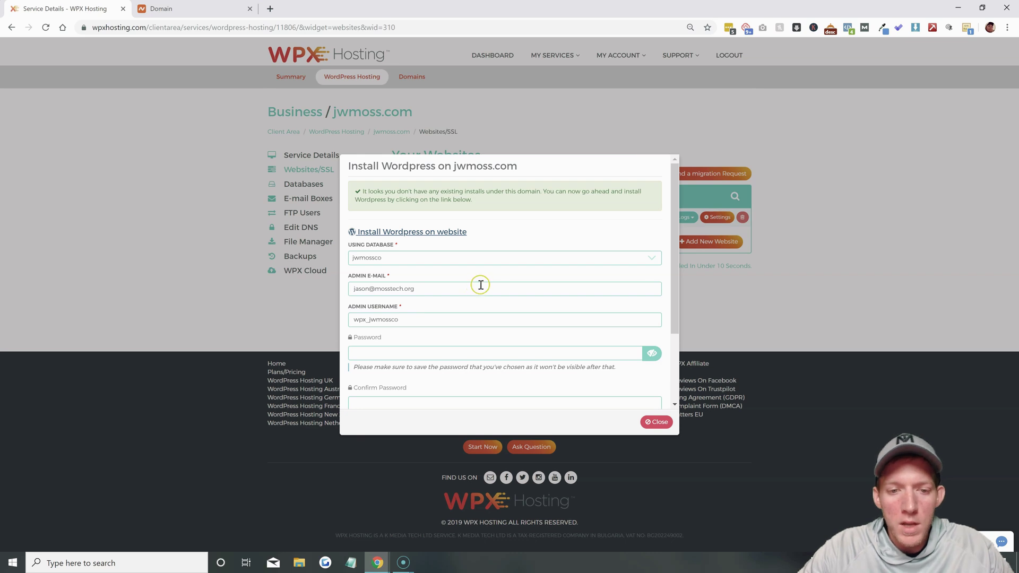
left_click(480, 257)
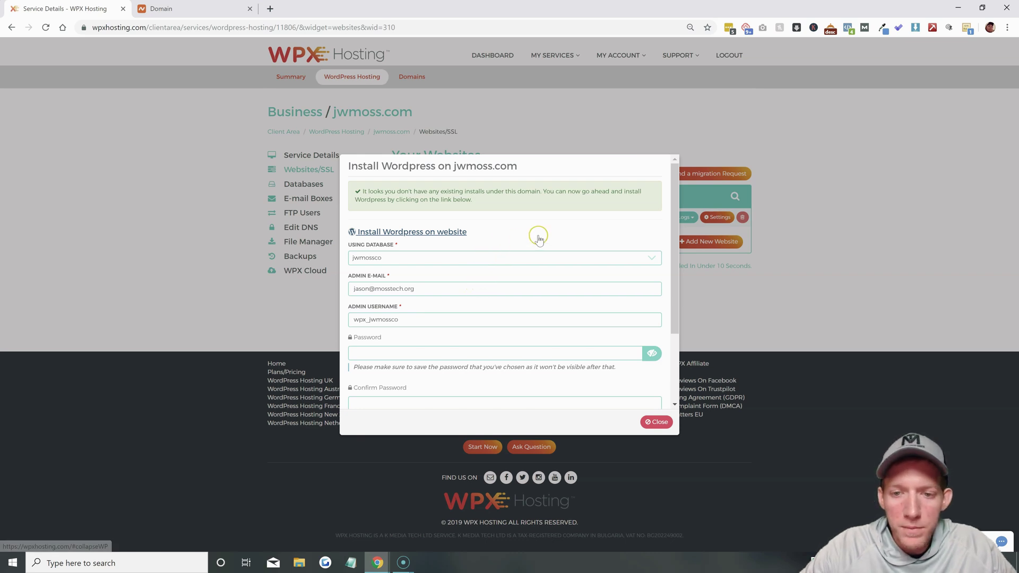
scroll(539, 237, "down", 1)
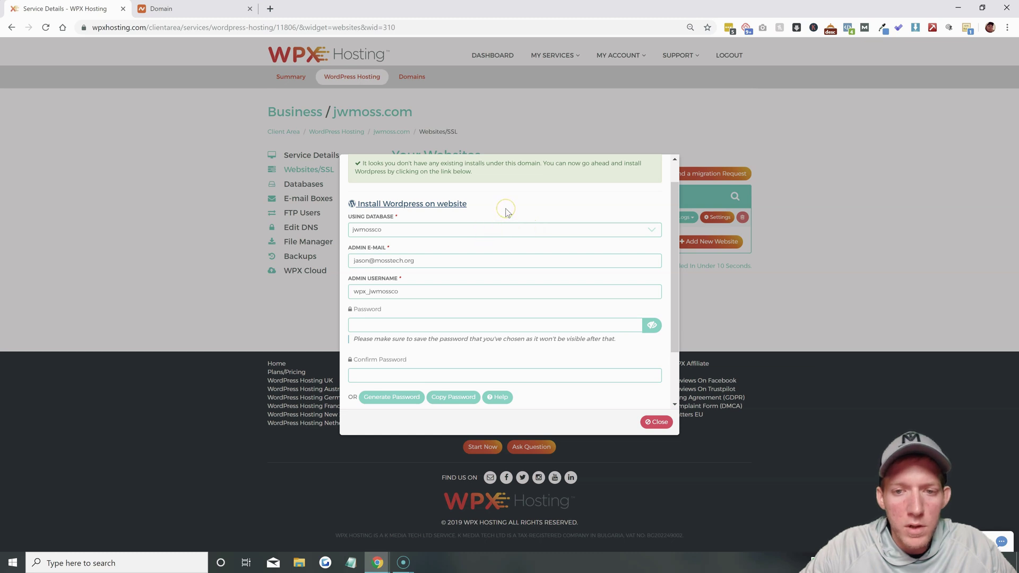
scroll(506, 211, "down", 1)
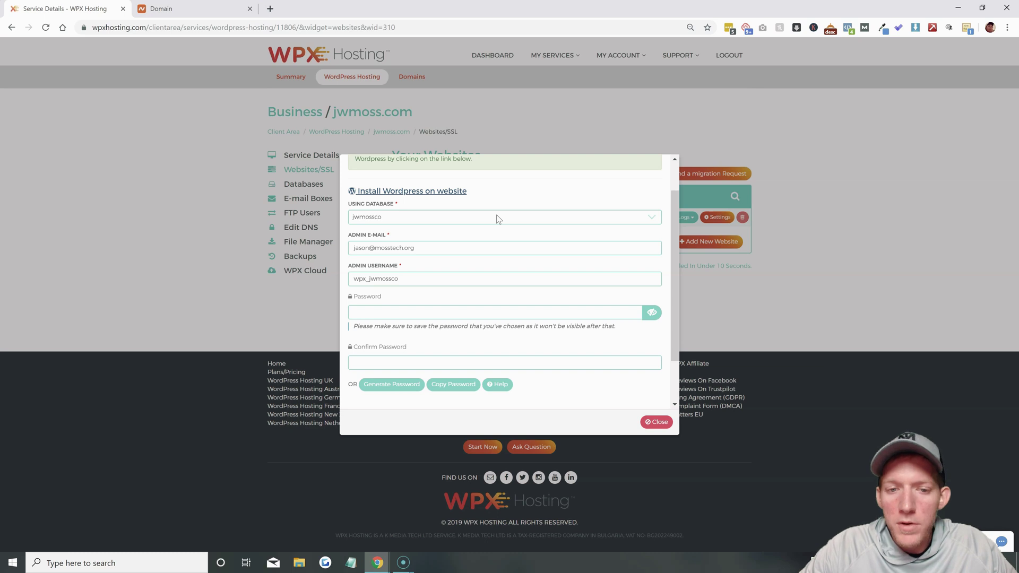
left_click(498, 218)
left_click(497, 218)
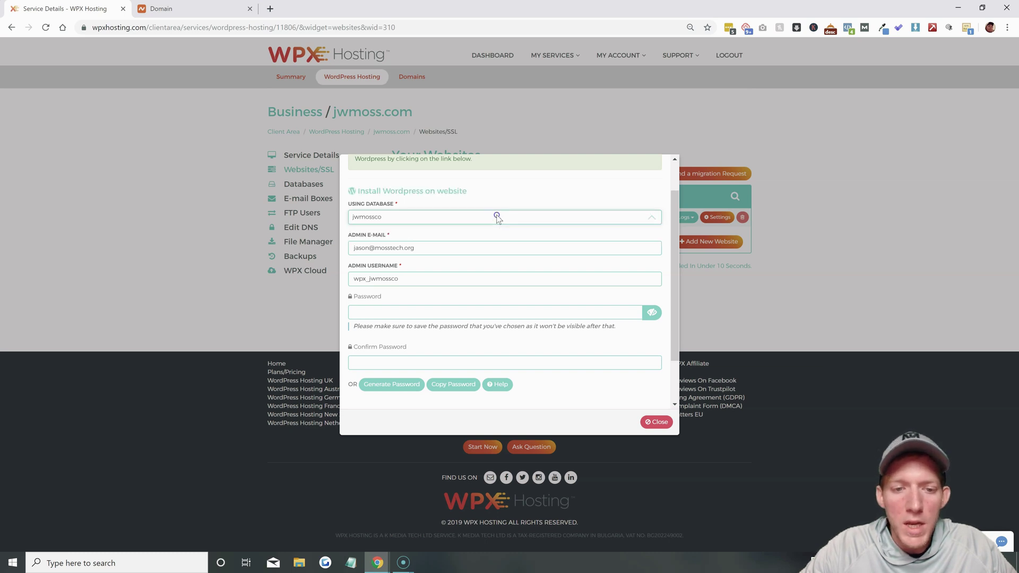
left_click(482, 231)
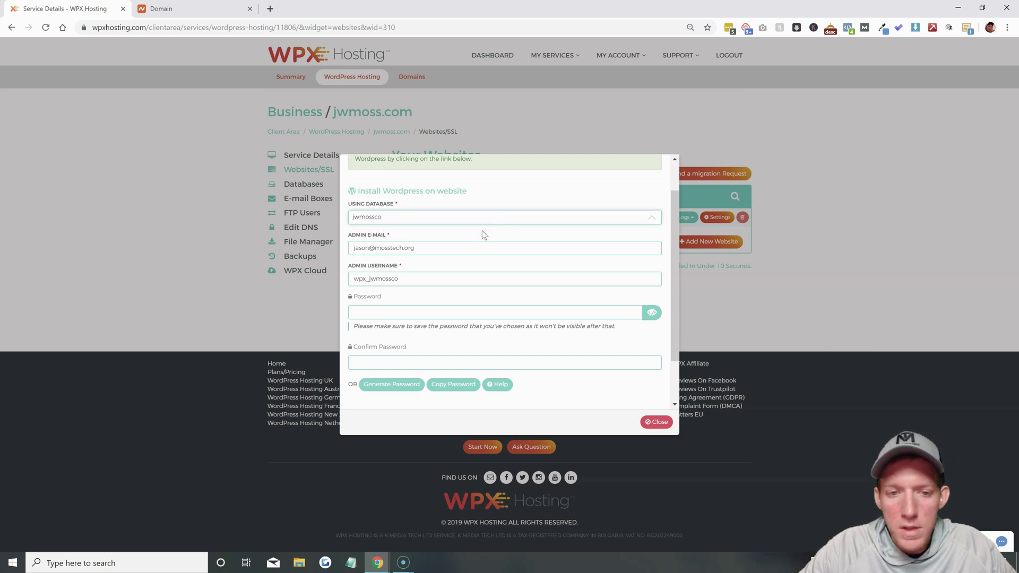
left_click(448, 241)
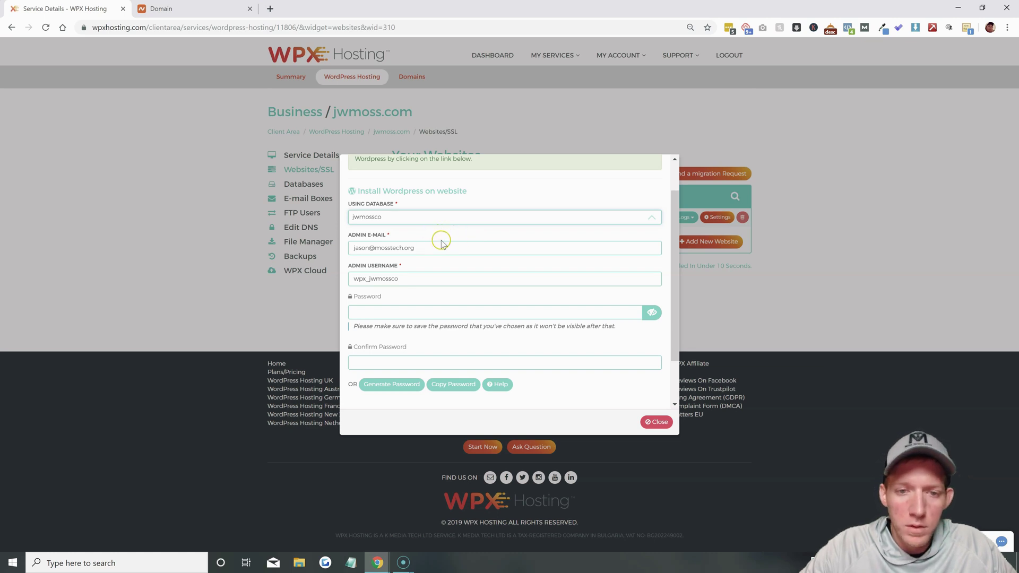
scroll(443, 237, "down", 1)
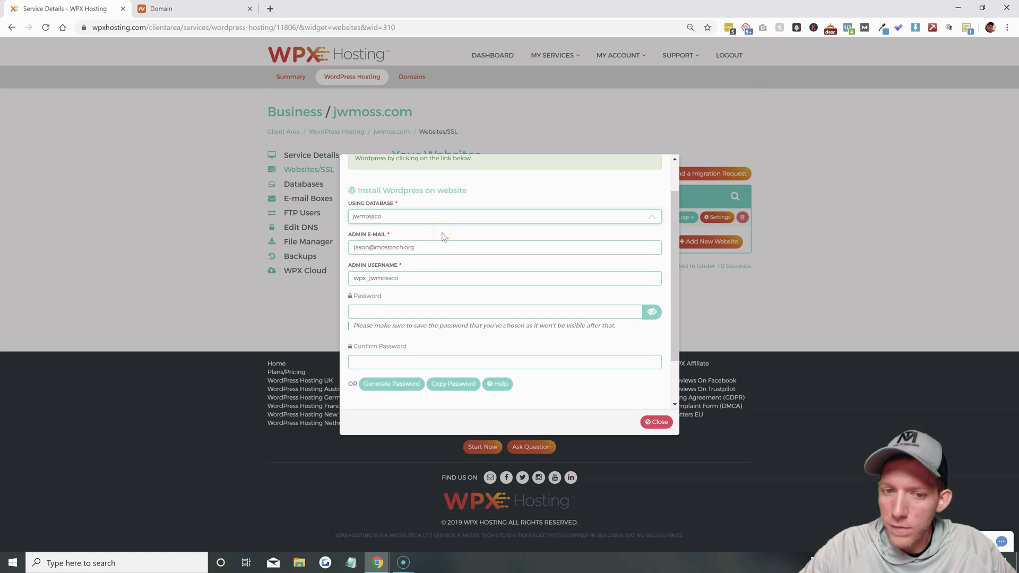
scroll(444, 236, "down", 1)
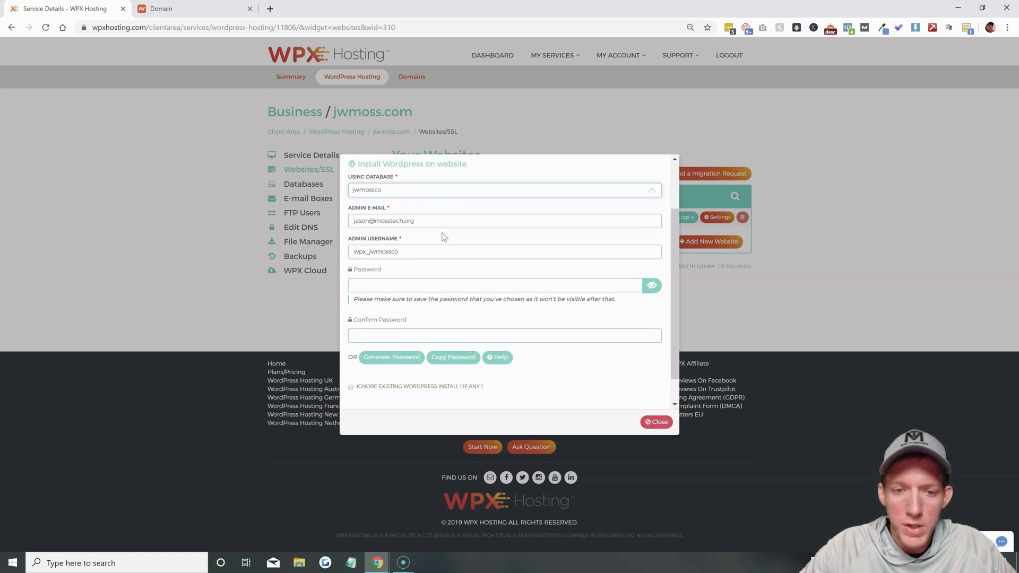
scroll(444, 236, "down", 1)
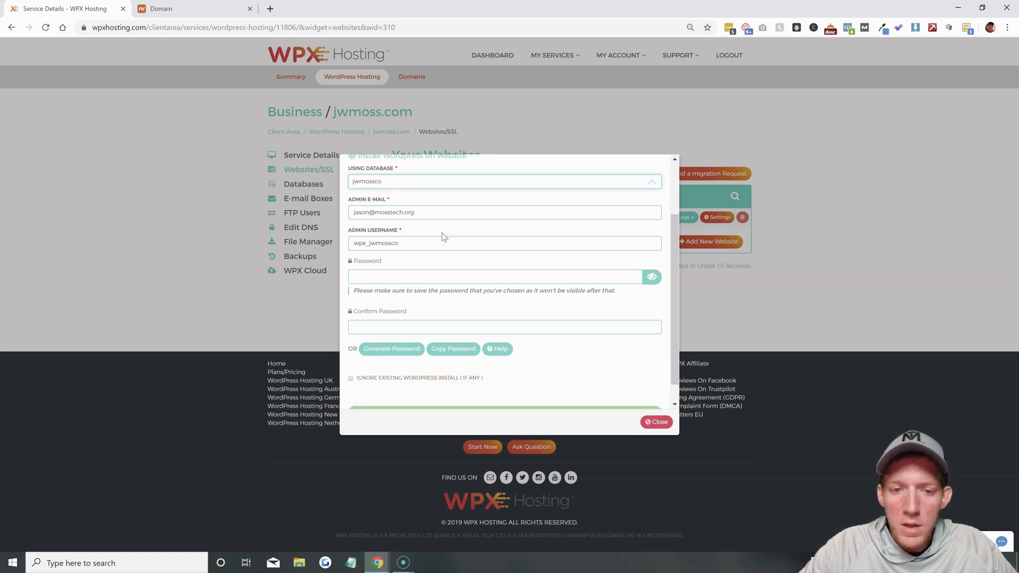
Enter a custom admin username, generate a strong password, and deploy WordPress.
double_click(414, 243)
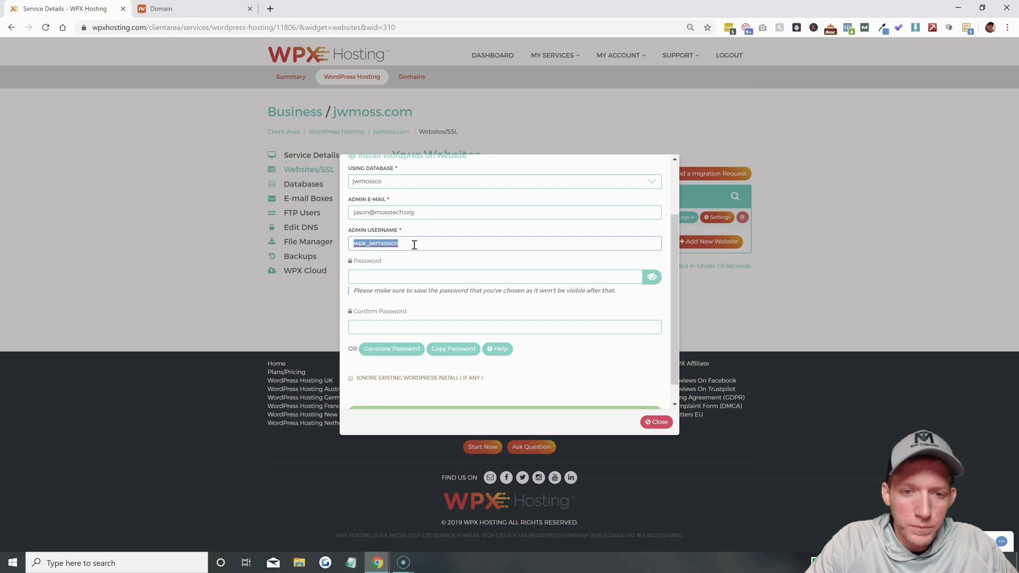
type("jwmo")
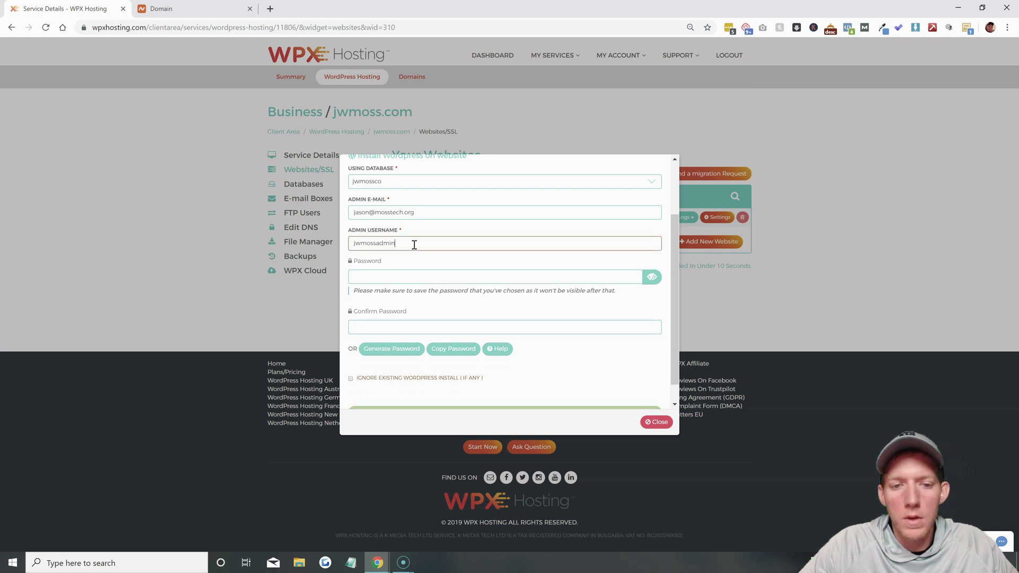
left_click(406, 276)
type("l")
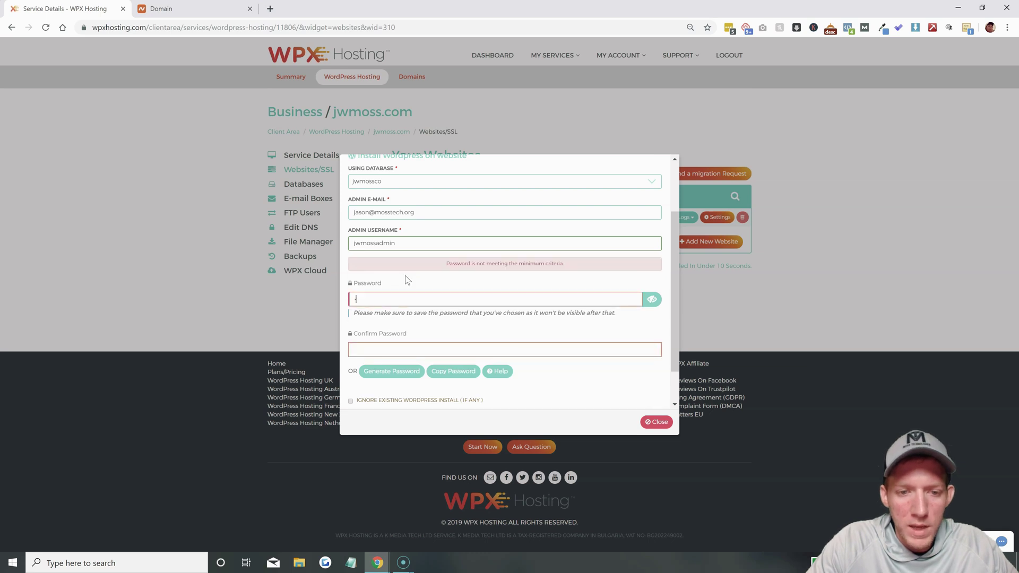
left_click(392, 371)
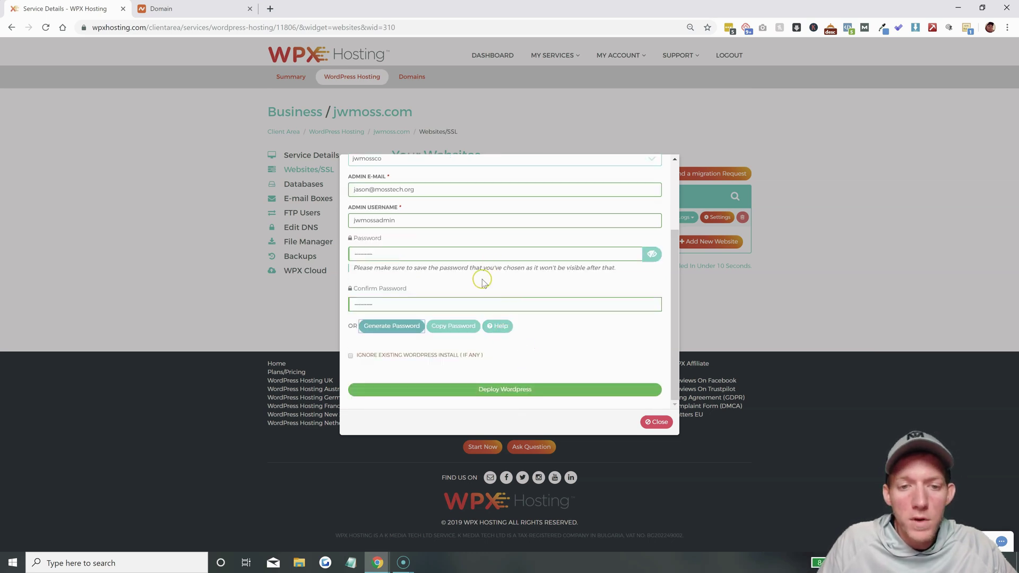
scroll(479, 265, "up", 1)
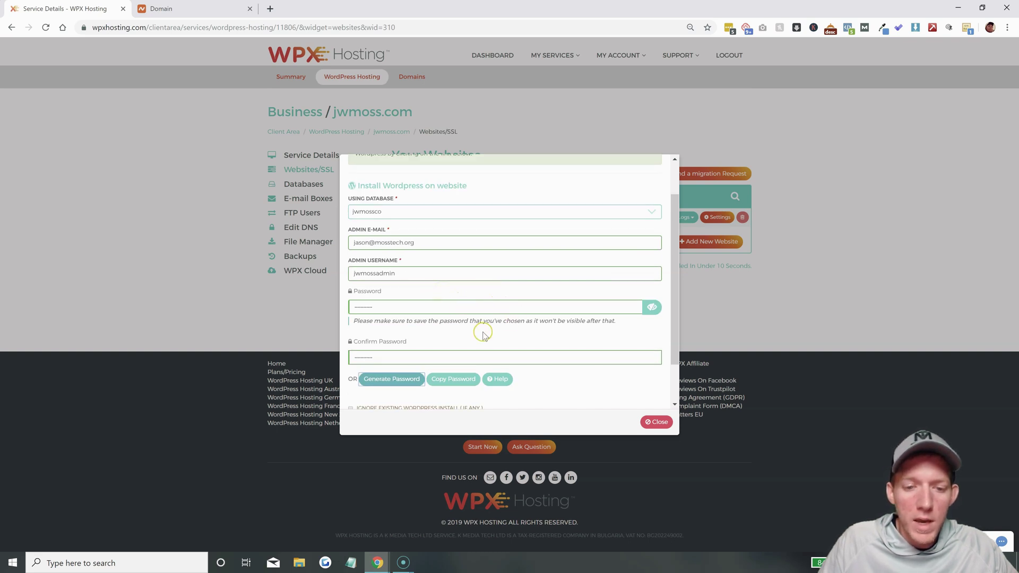
scroll(483, 334, "down", 1)
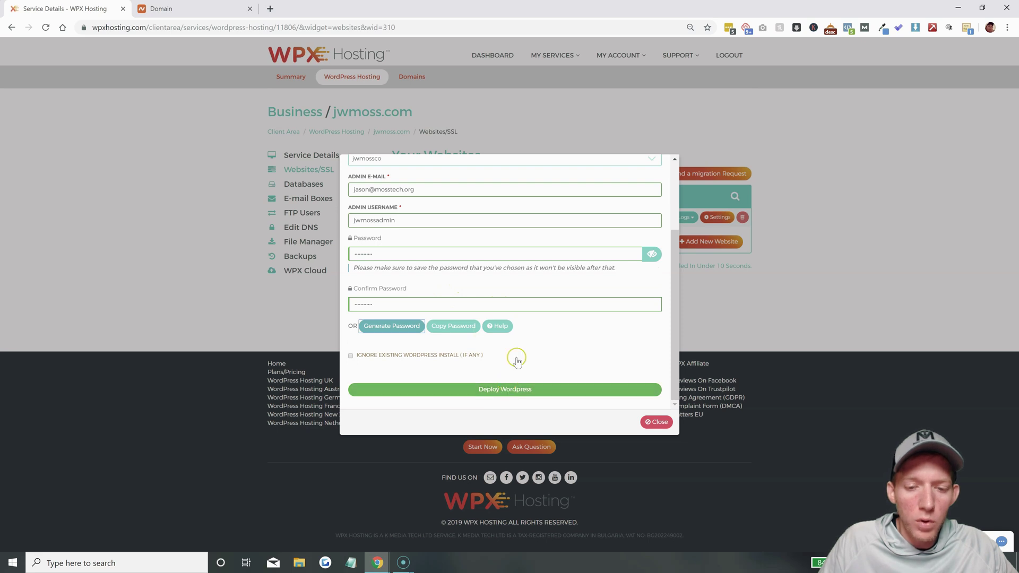
left_click(504, 389)
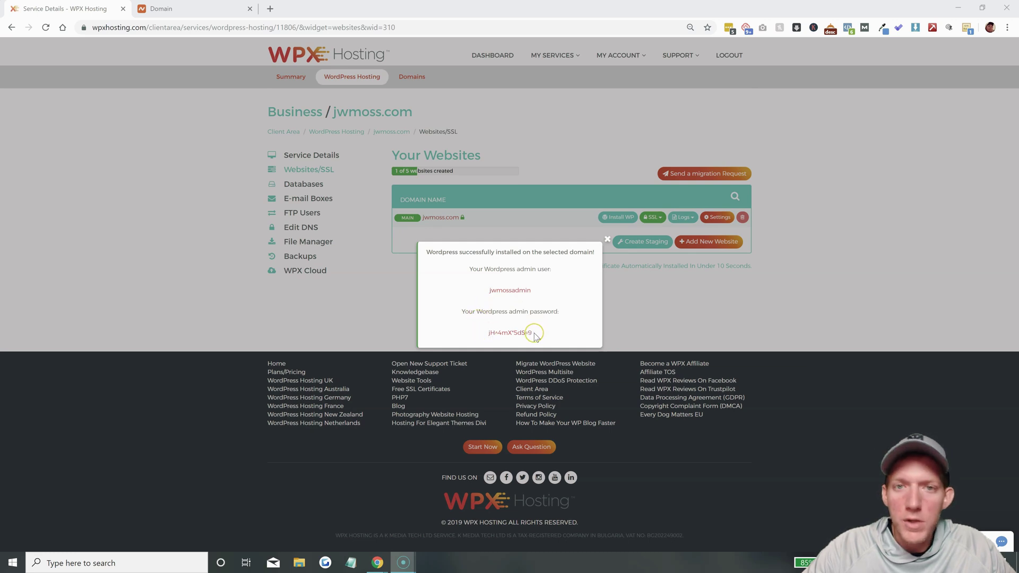
Select the new admin password in the success popup to copy it, then close the popup.
left_click_drag(534, 336, 487, 340)
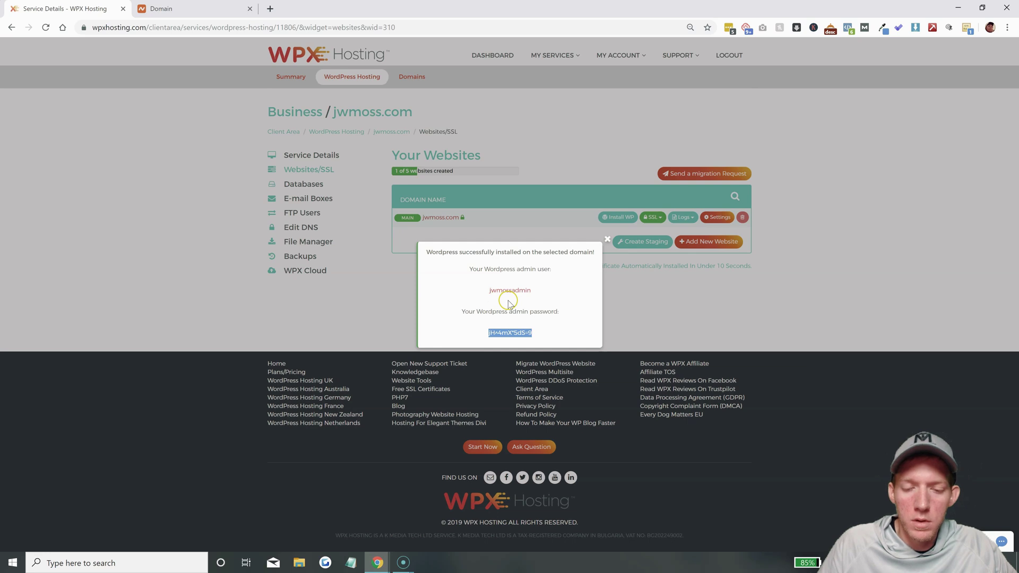
left_click(607, 238)
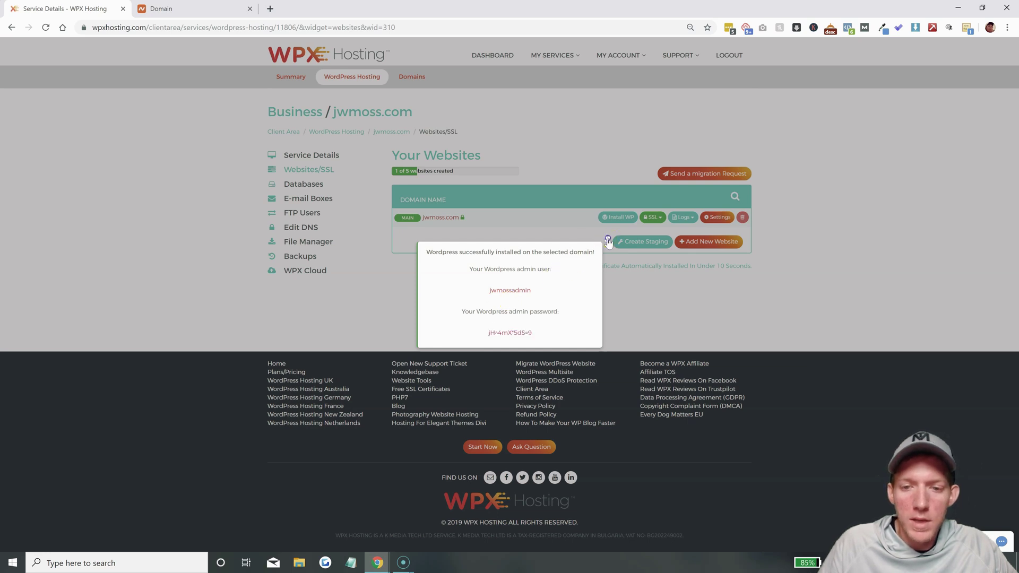
Load jwmoss.com/wp-admin in the new tab, then go back to the WPX Hosting service details.
left_click(236, 28)
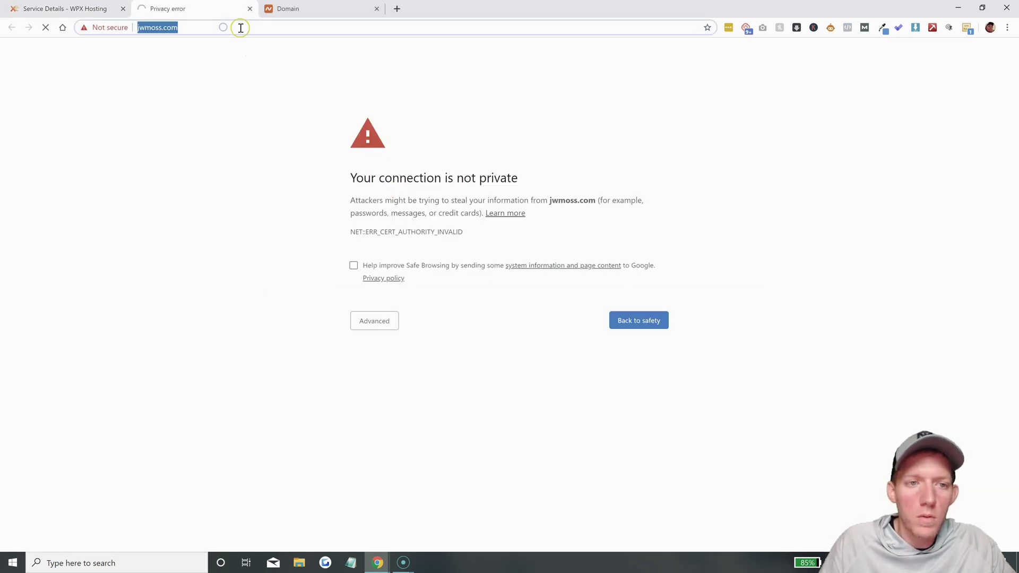
left_click(244, 30)
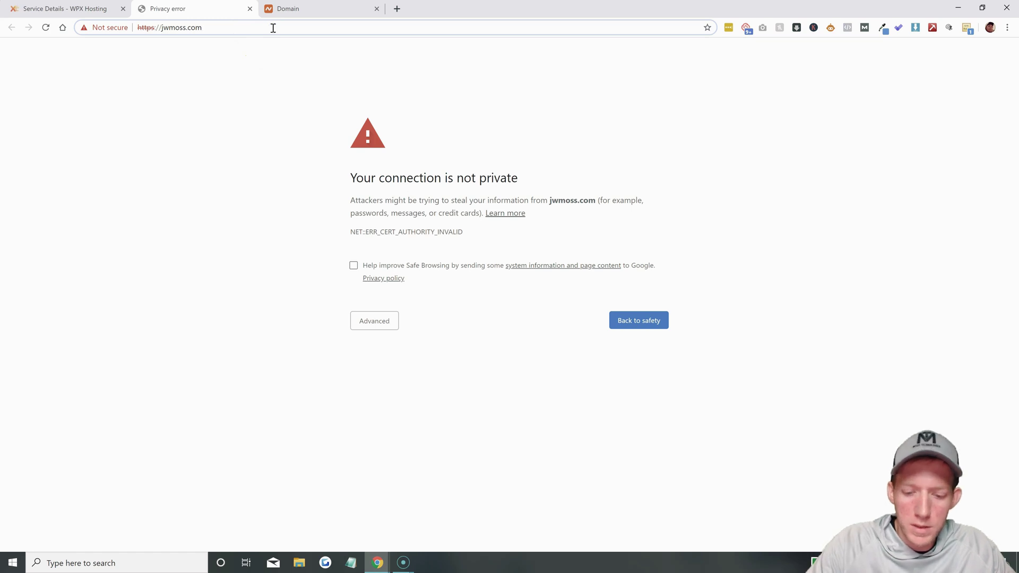
type("/wp-ad")
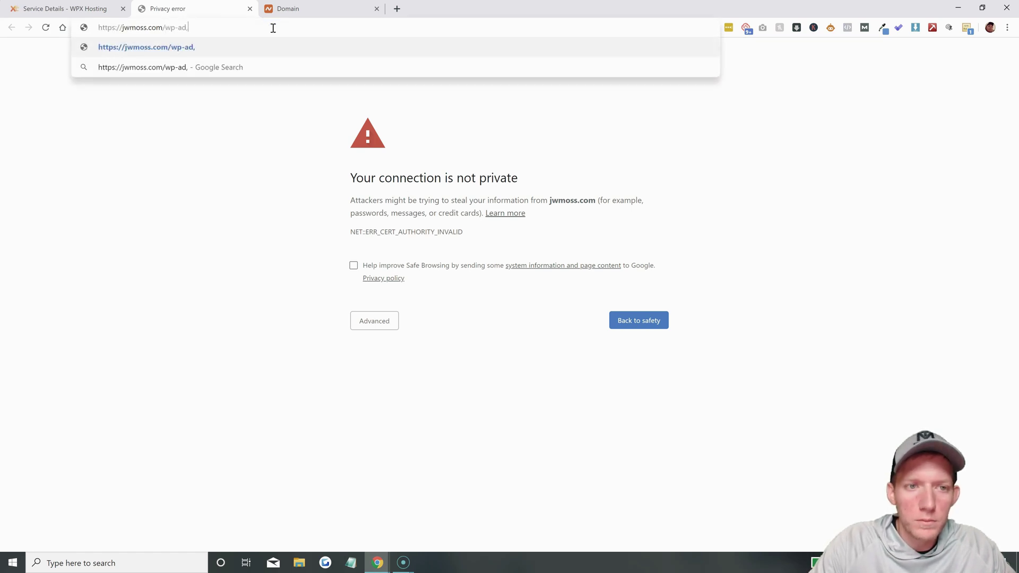
type("min")
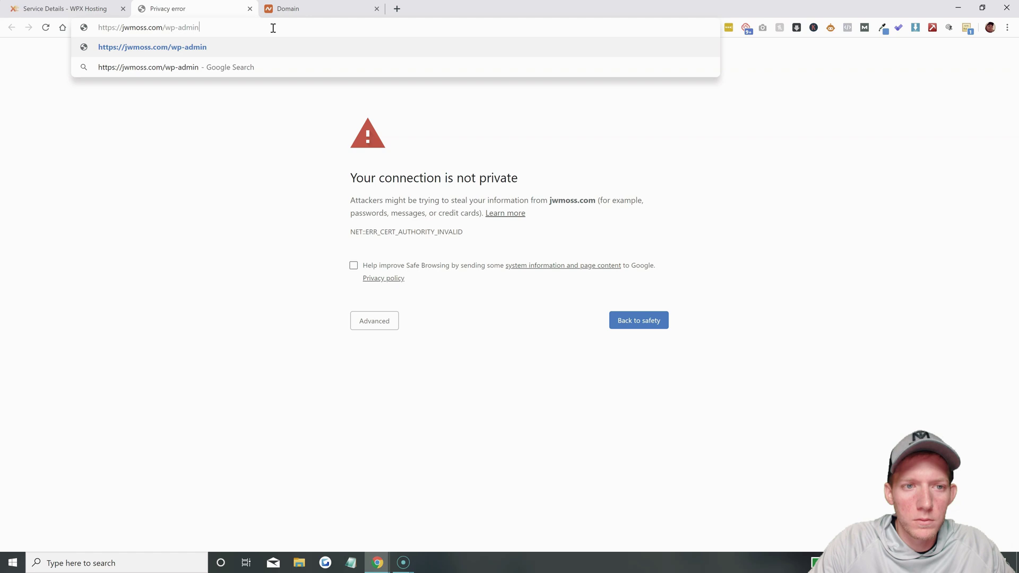
key("Return")
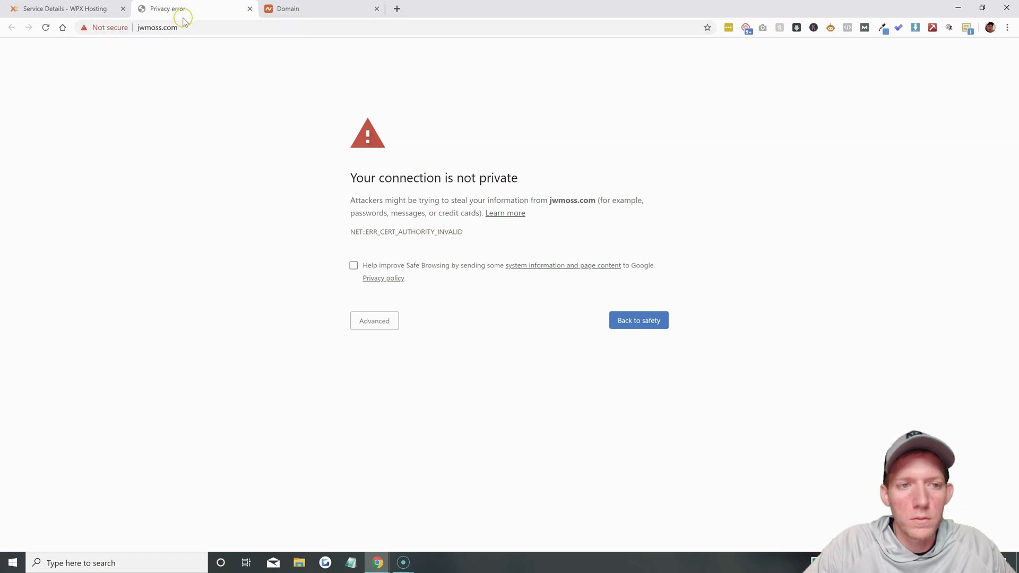
left_click(95, 11)
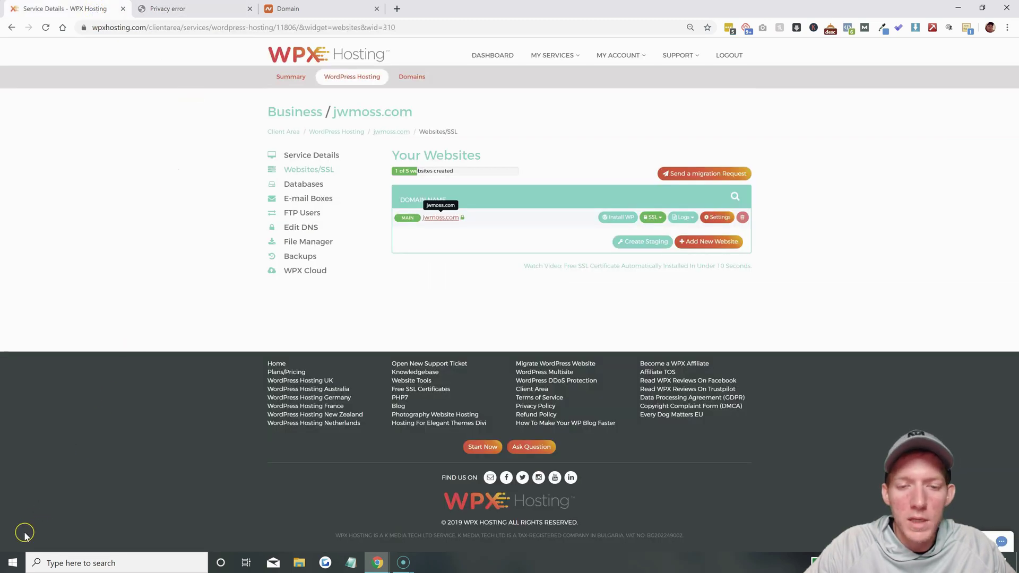
Browse the live jwmoss.com Hello world! page, check SSL status on WPX, and return to the site.
left_click(188, 10)
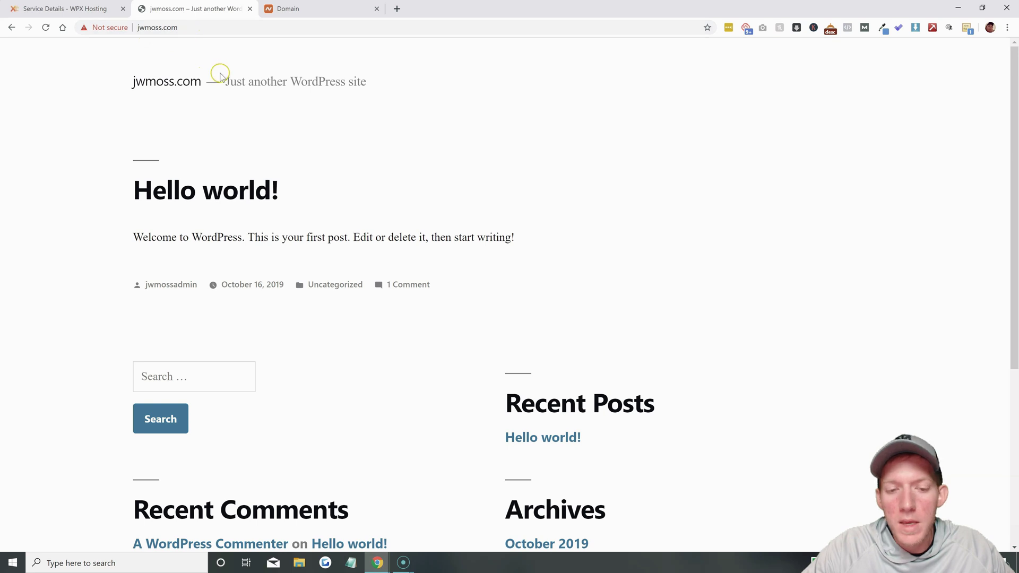
scroll(230, 128, "down", 5)
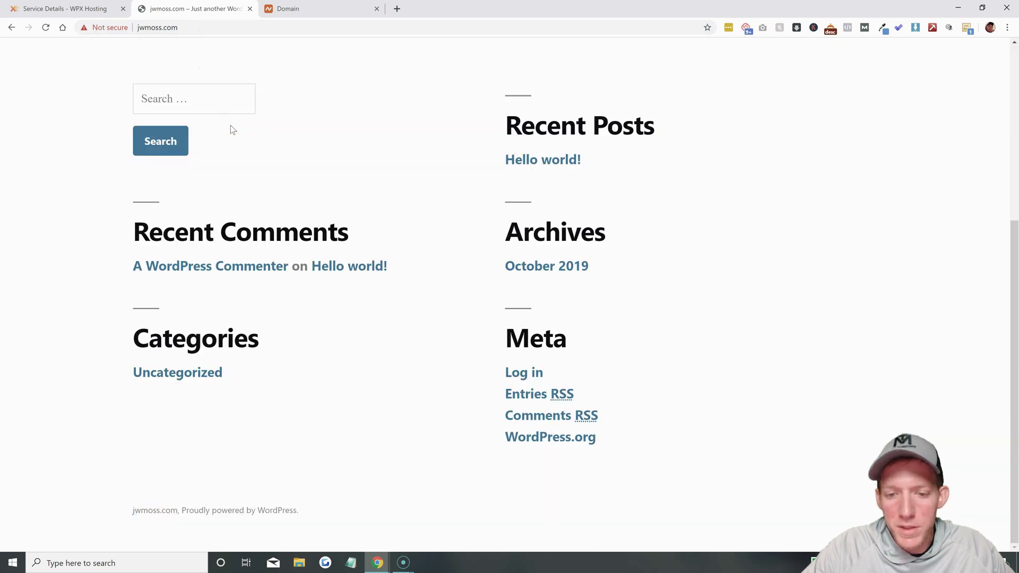
scroll(230, 127, "up", 5)
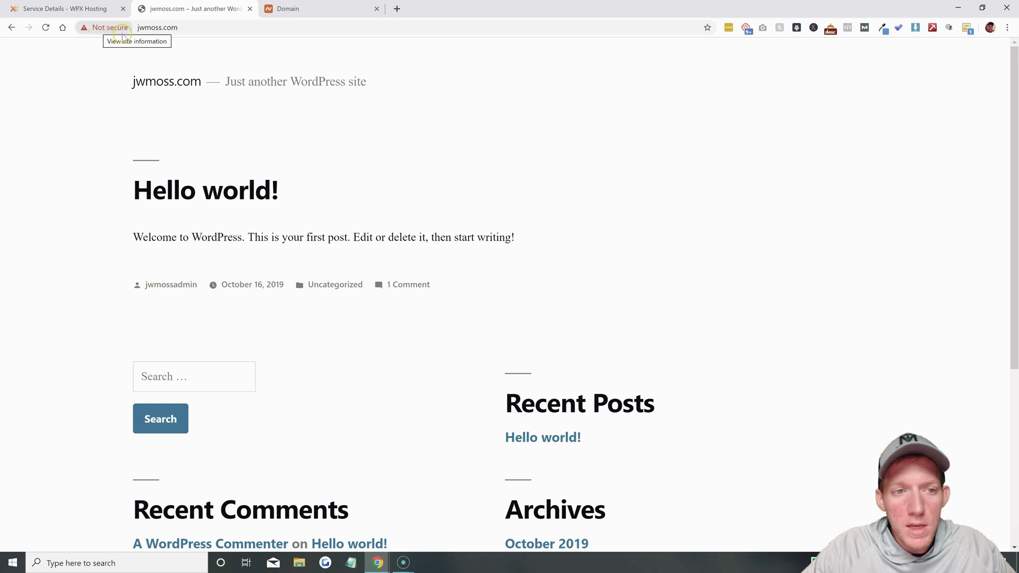
left_click(82, 7)
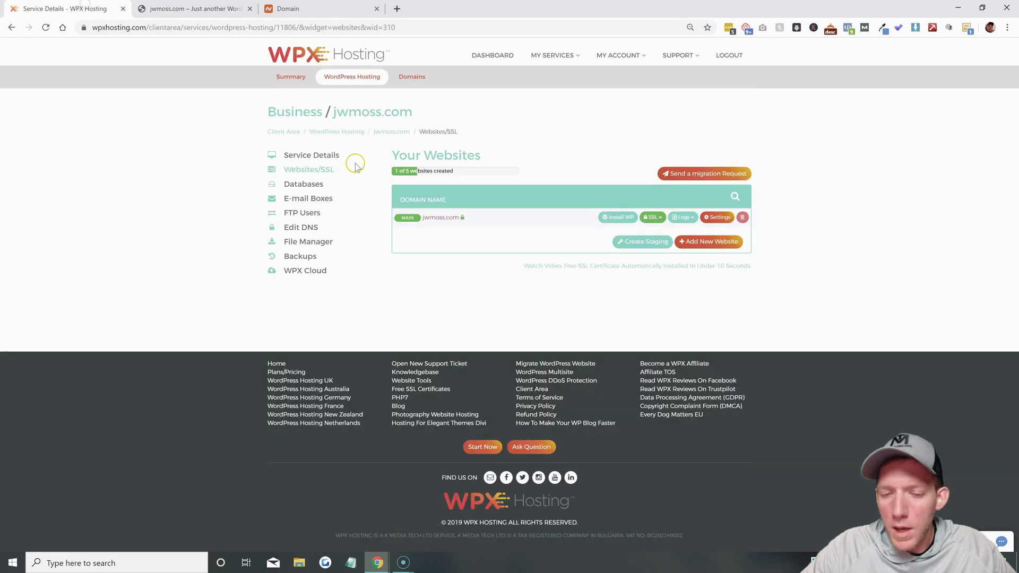
mouse_move(463, 219)
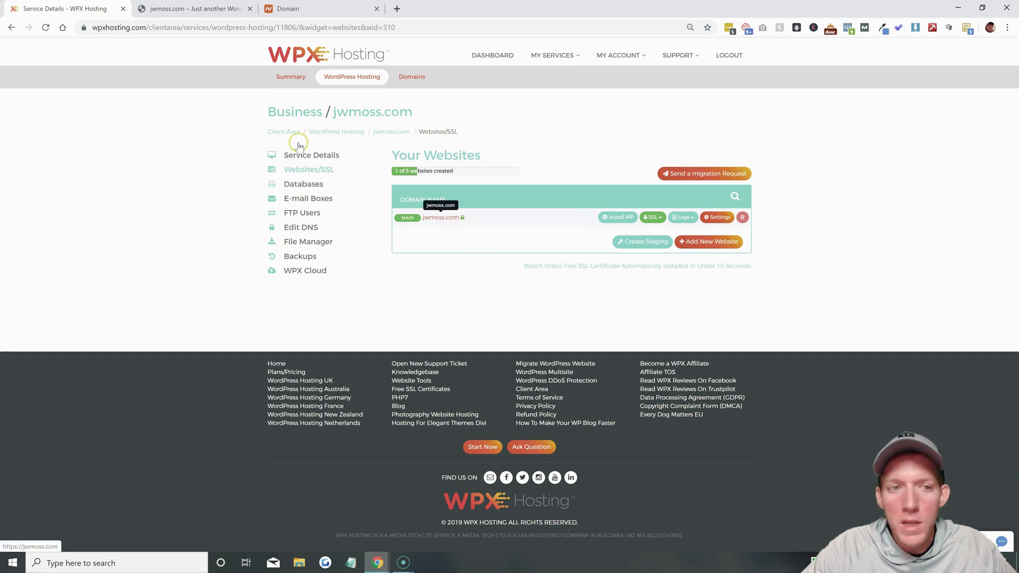
left_click(189, 7)
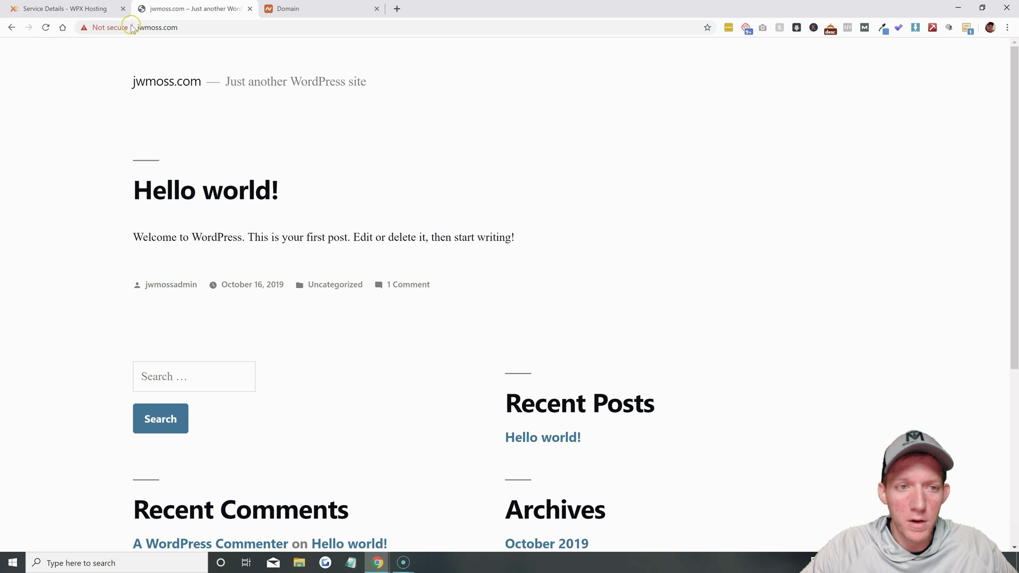
Load the jwmoss.com/wp-admin login page.
left_click(228, 26)
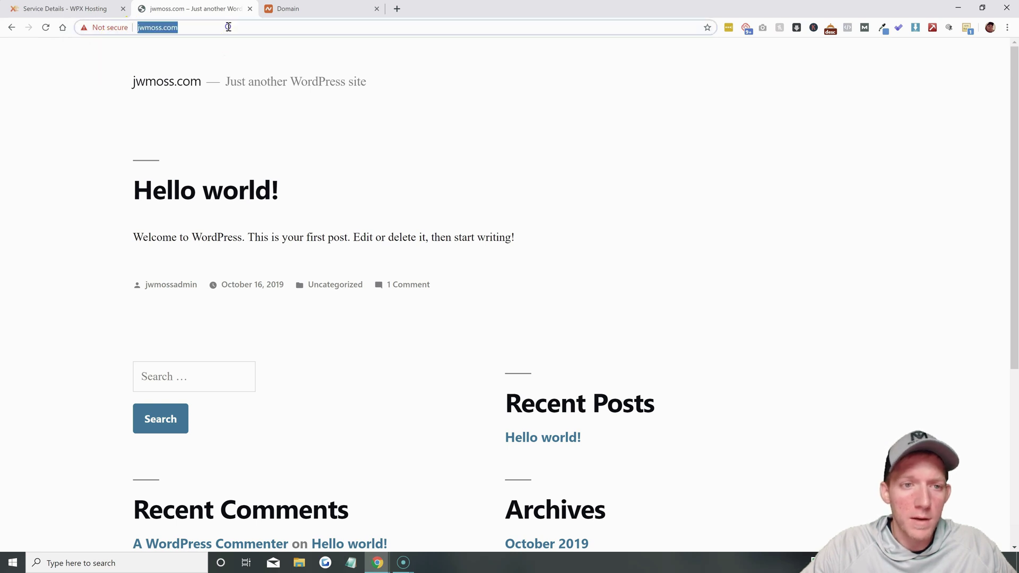
left_click(228, 26)
type("/wp-admin")
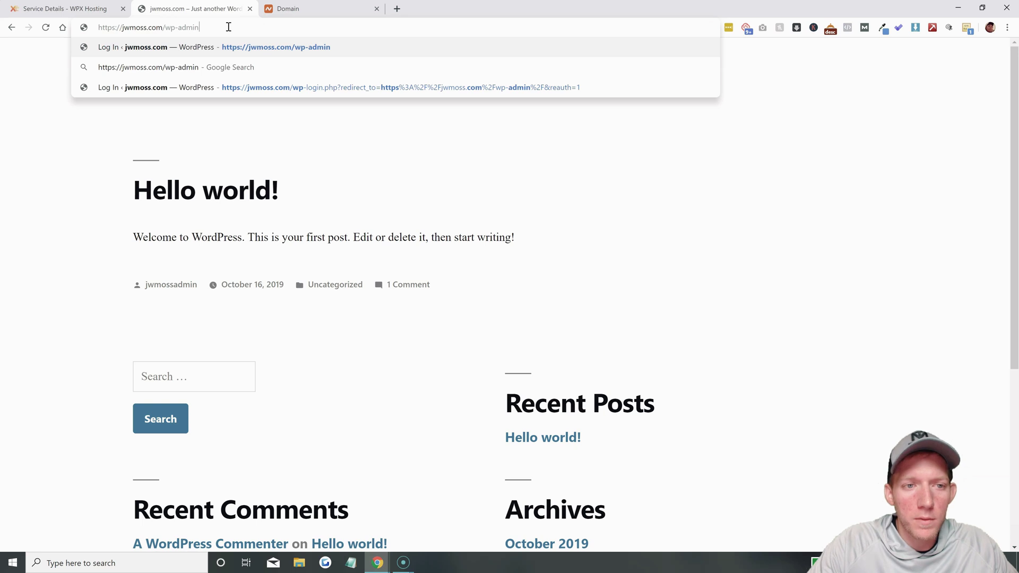
key("Return")
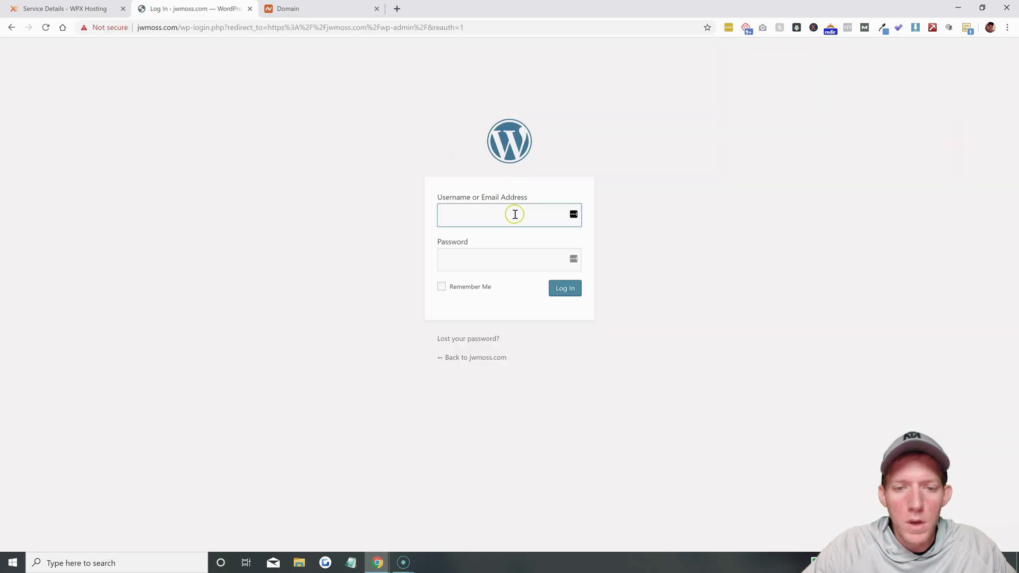
Log in with the admin username and the copied password to reach the Dashboard.
type("jwmossadmin")
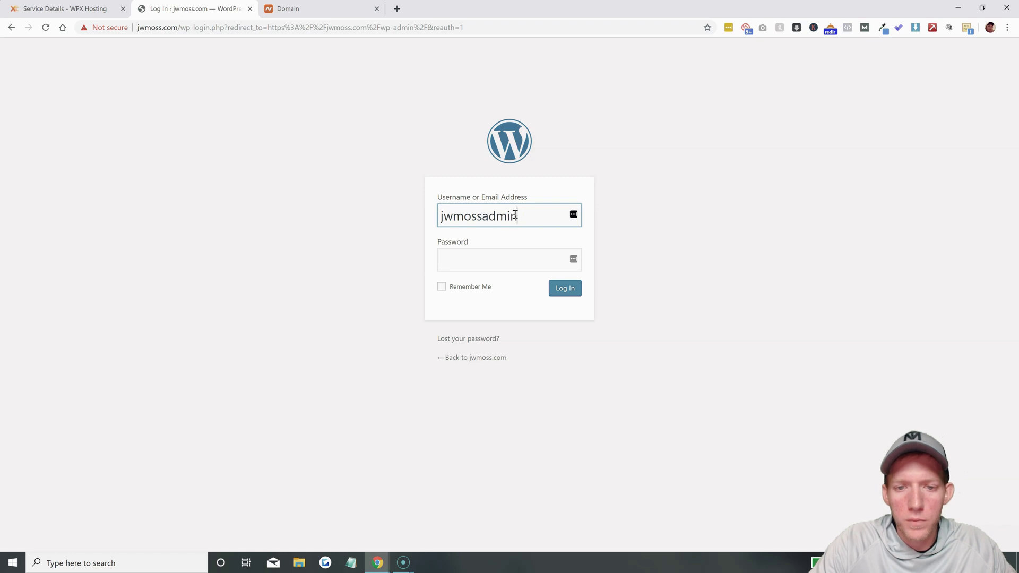
key("Tab")
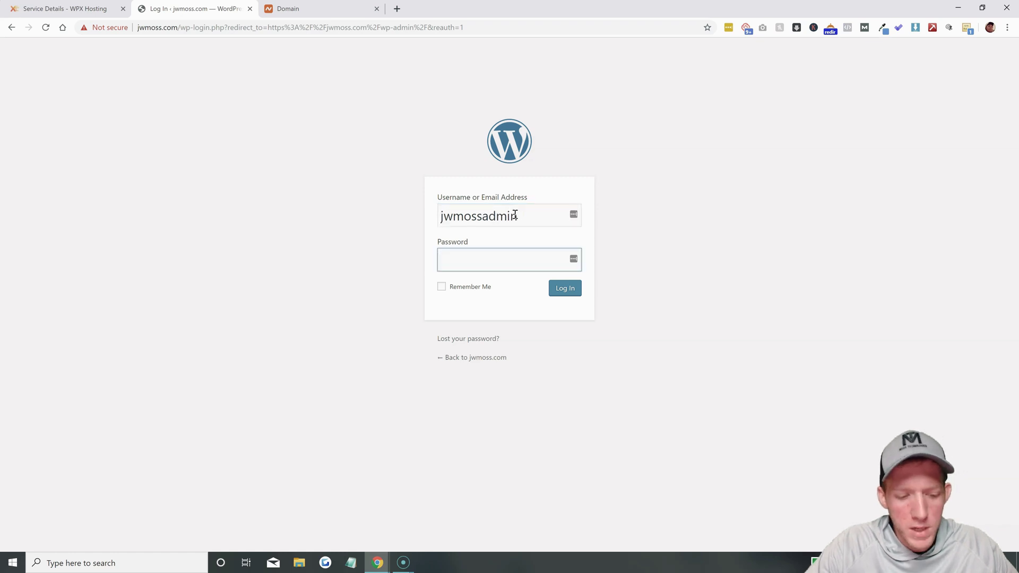
key("ctrl+v")
key("Return")
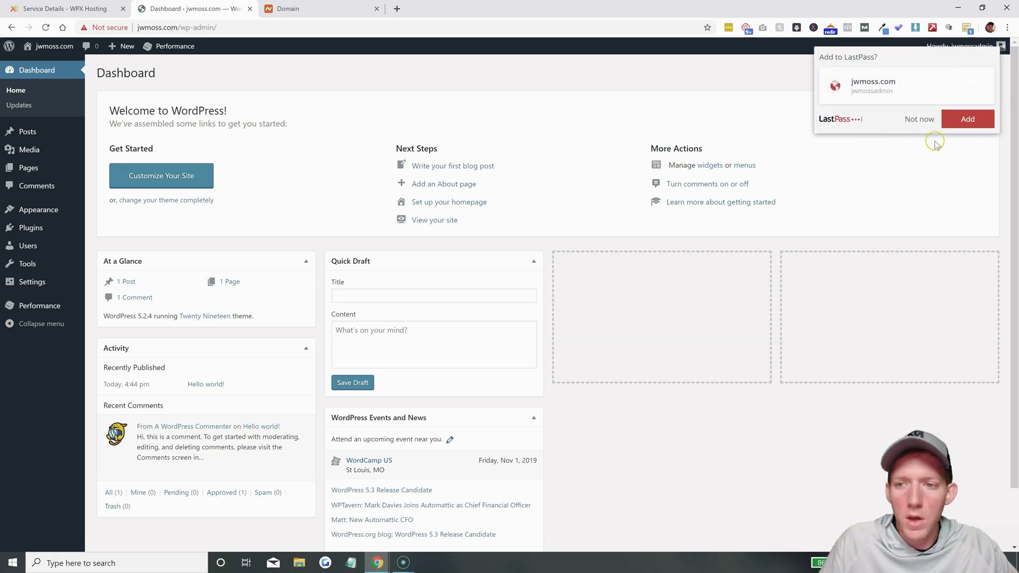
Add the jwmoss.com admin login to LastPass, then verify the padlock shows 'Connection is secure'.
left_click(966, 118)
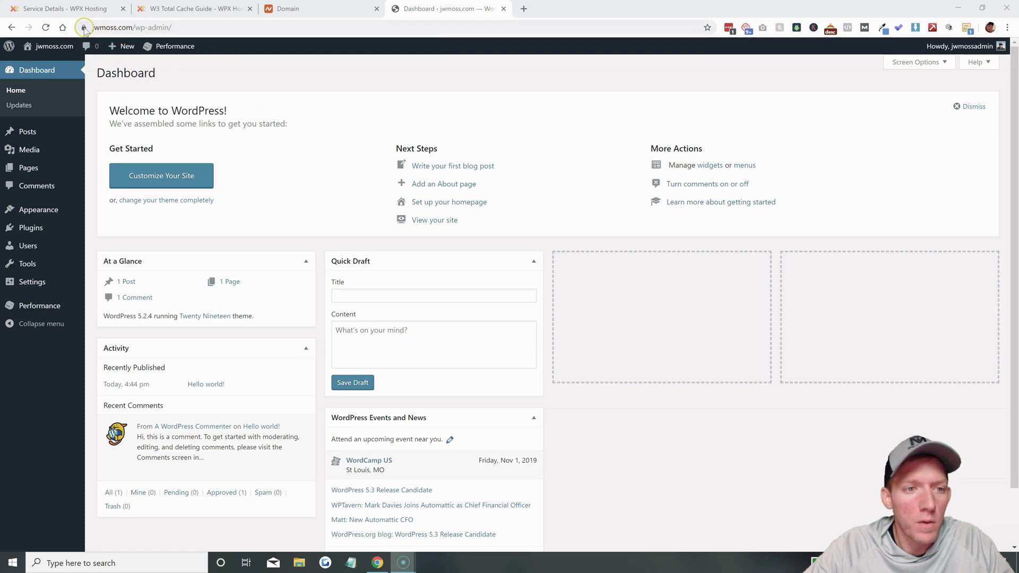
left_click(83, 29)
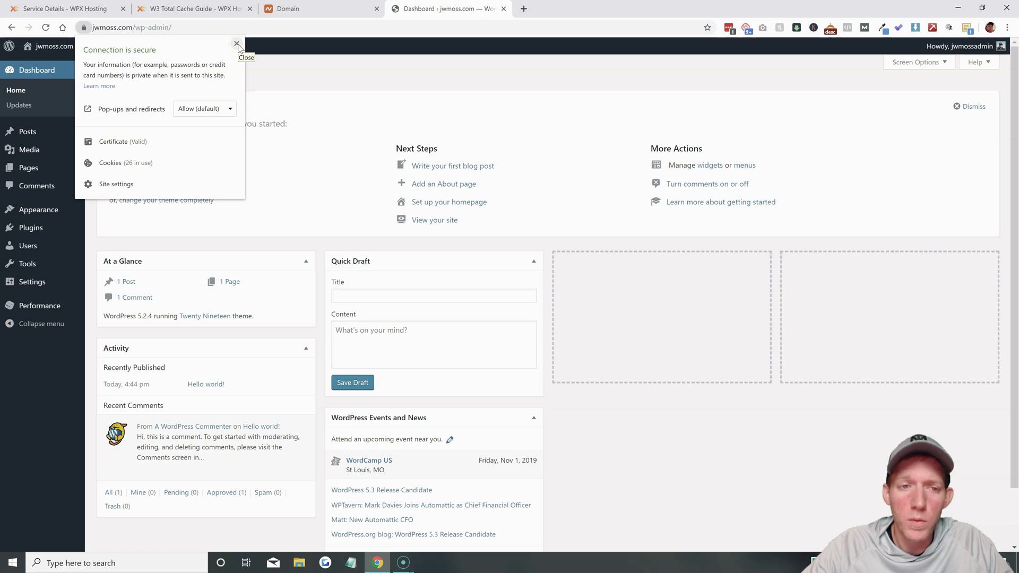
left_click(237, 44)
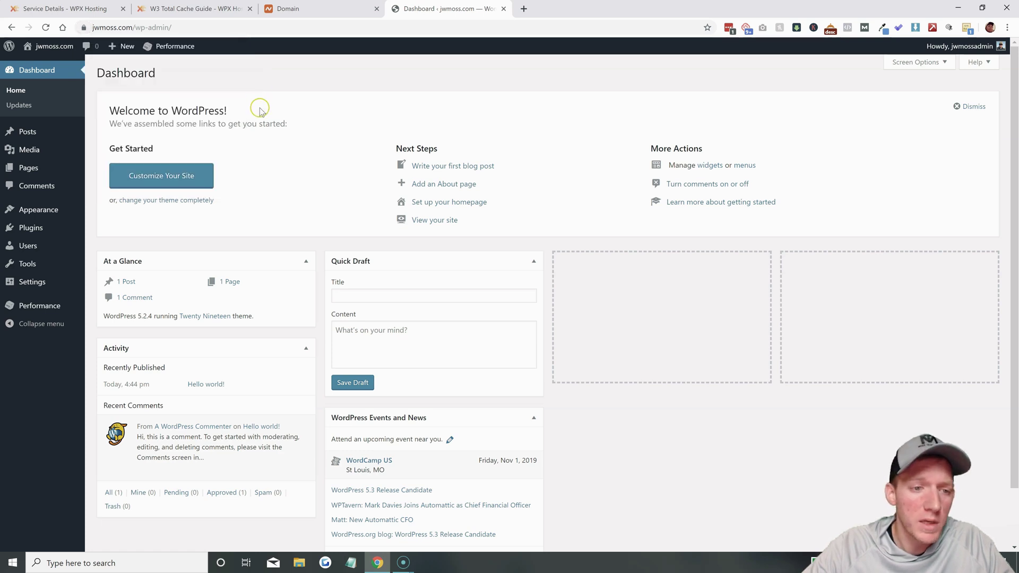
mouse_move(42, 311)
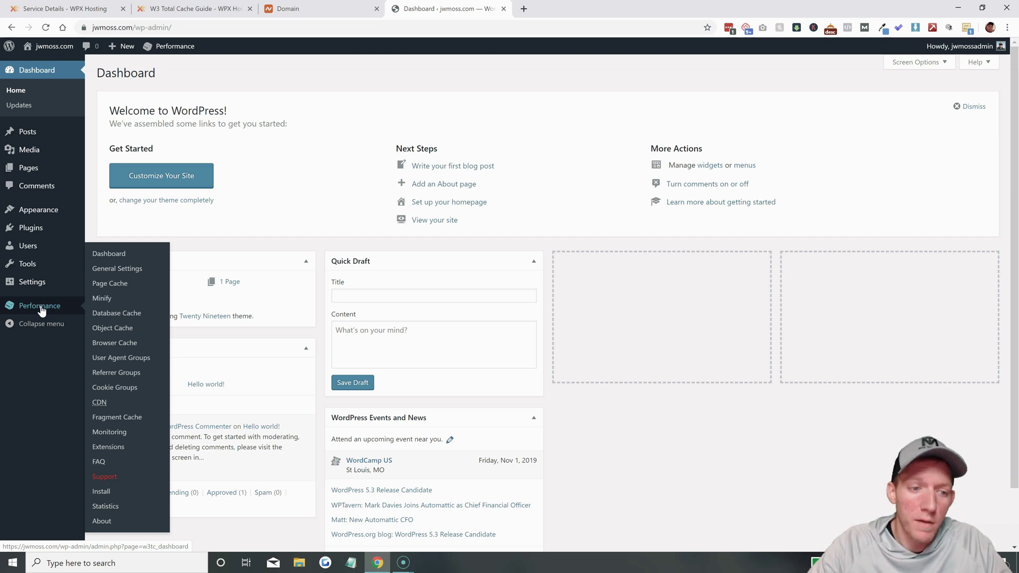
Open Installed Plugins to confirm W3 Total Cache 0.10.1 is active.
left_click(40, 309)
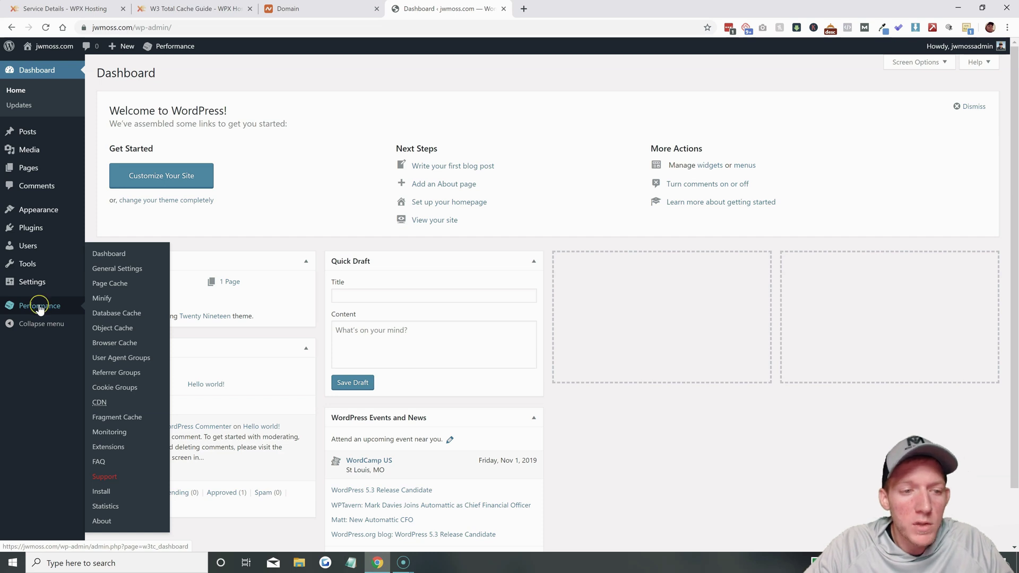
left_click(37, 227)
left_click(126, 299)
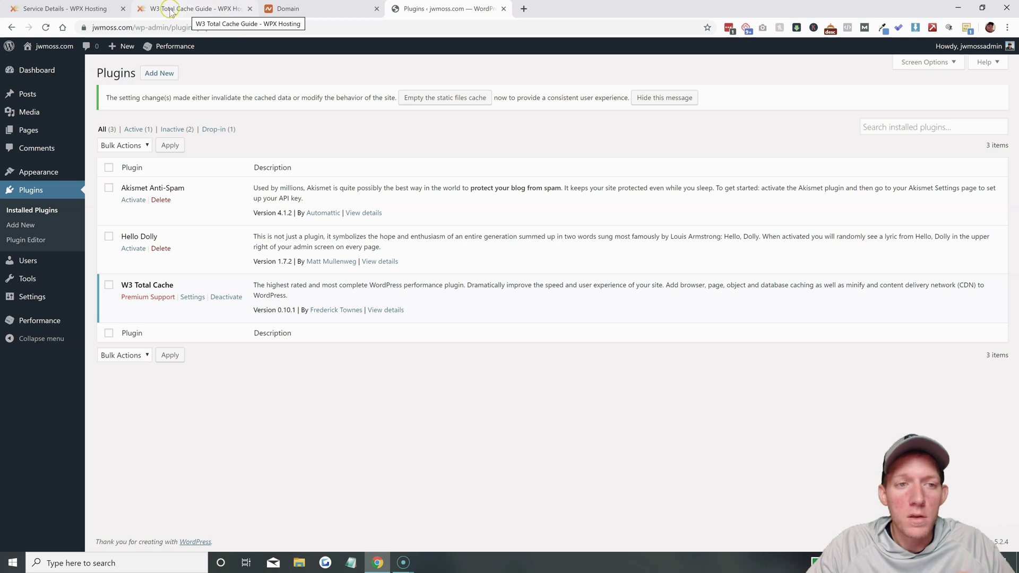
Back in the WPX Hosting client area, scroll the live chat to the agent's W3 Total Cache guide link.
left_click(92, 9)
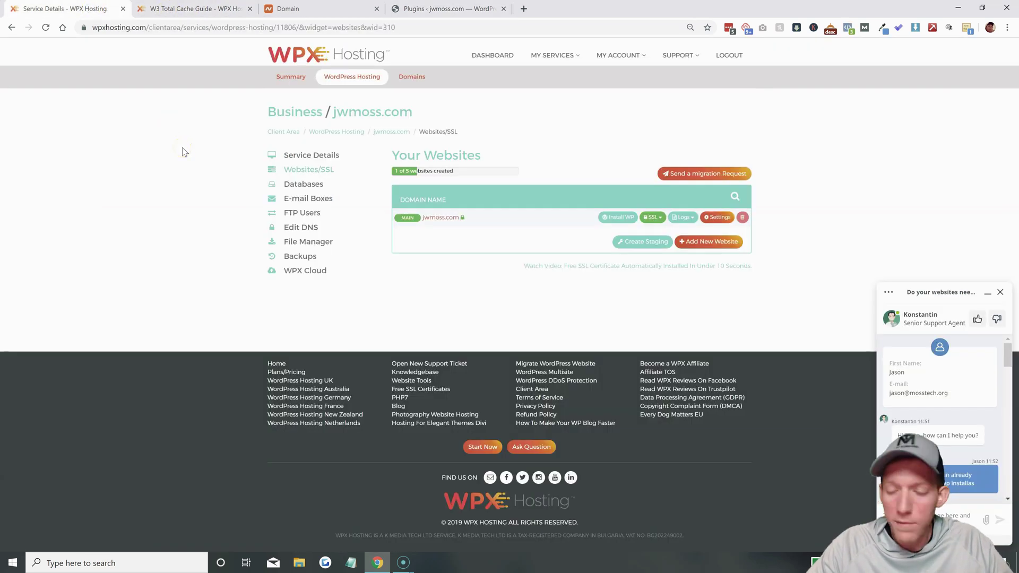
left_click(1006, 359)
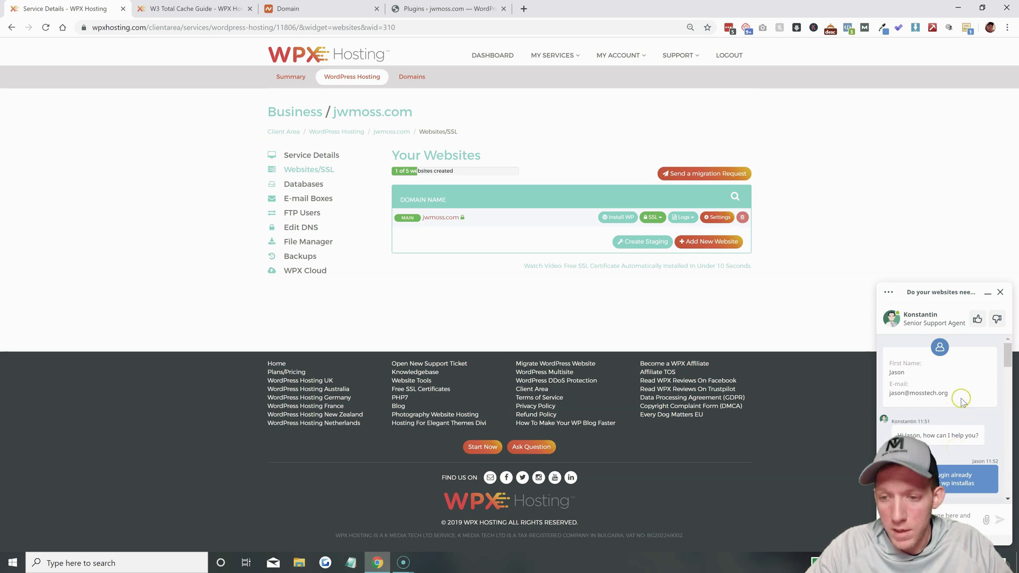
left_click(899, 378)
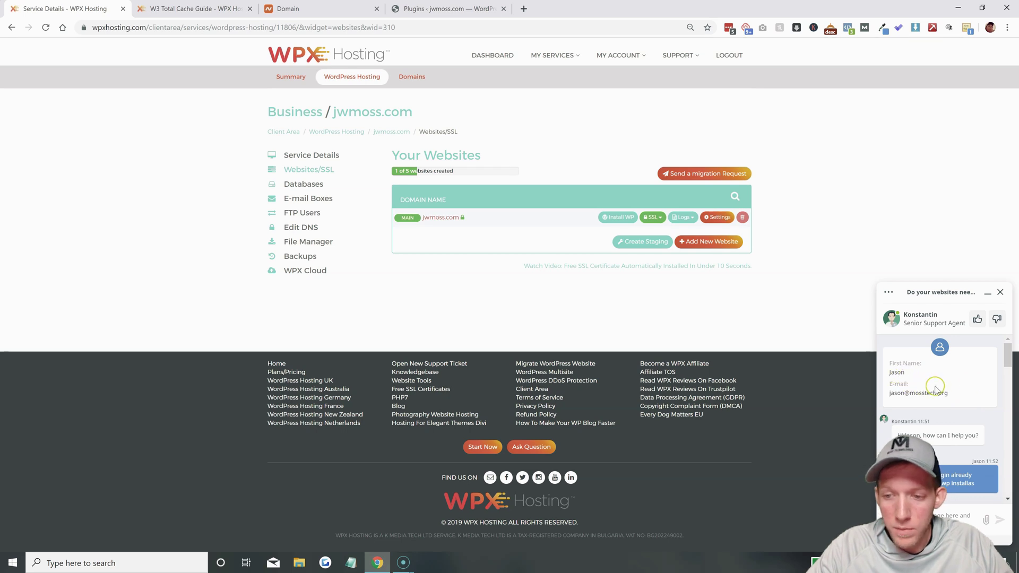
left_click(994, 377)
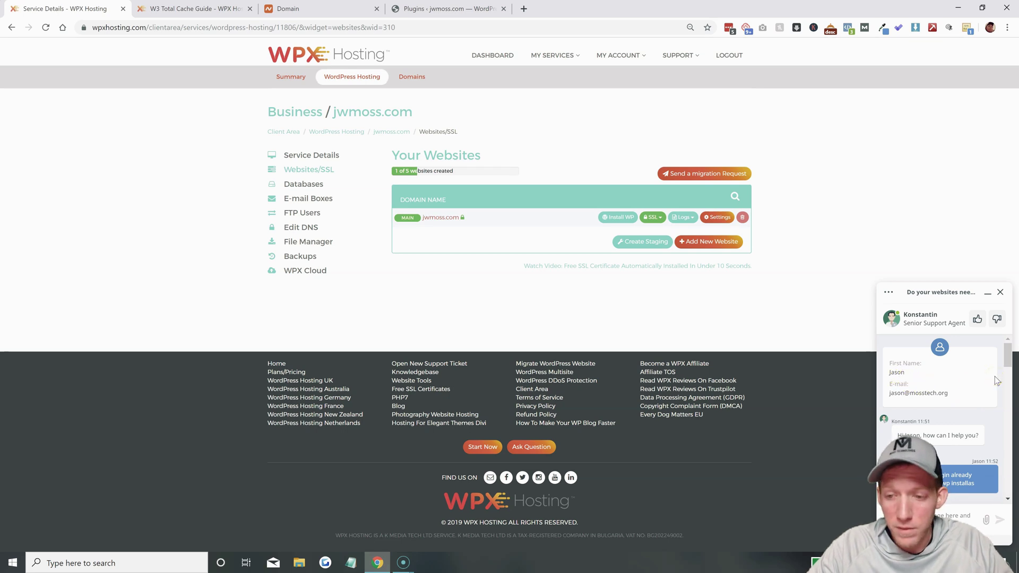
left_click(942, 414)
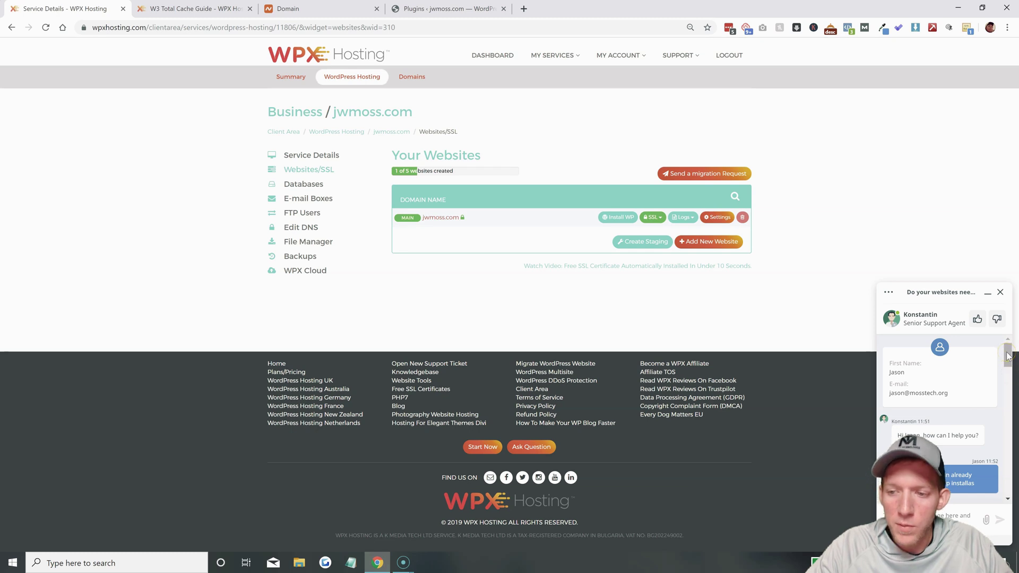
left_click_drag(1007, 355, 1006, 367)
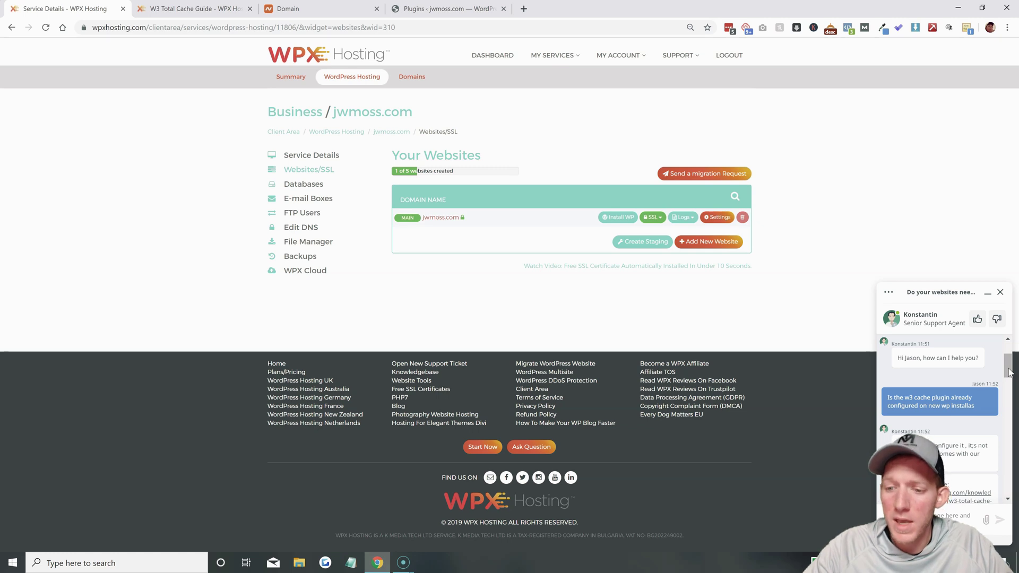
left_click_drag(1008, 373, 1009, 383)
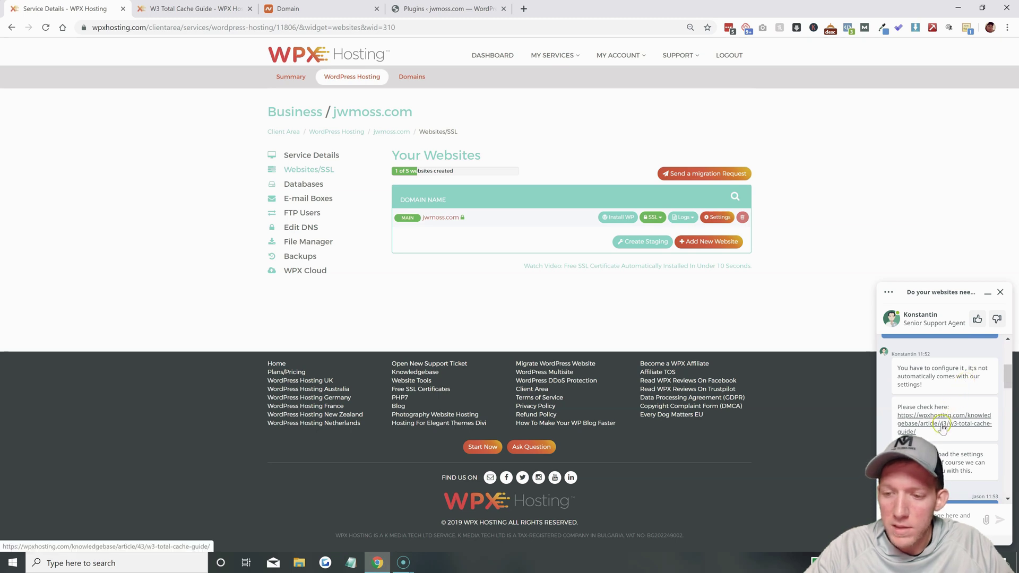
Scroll the W3 Total Cache Guide down to its Import/Export settings screenshot.
left_click(179, 11)
scroll(225, 199, "down", 2)
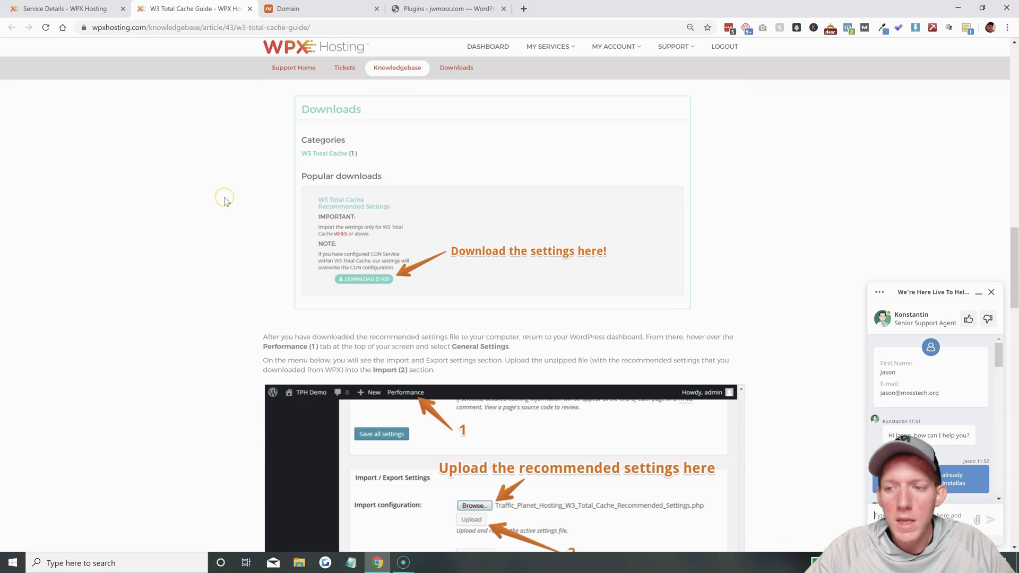
scroll(226, 201, "up", 10)
scroll(225, 200, "up", 5)
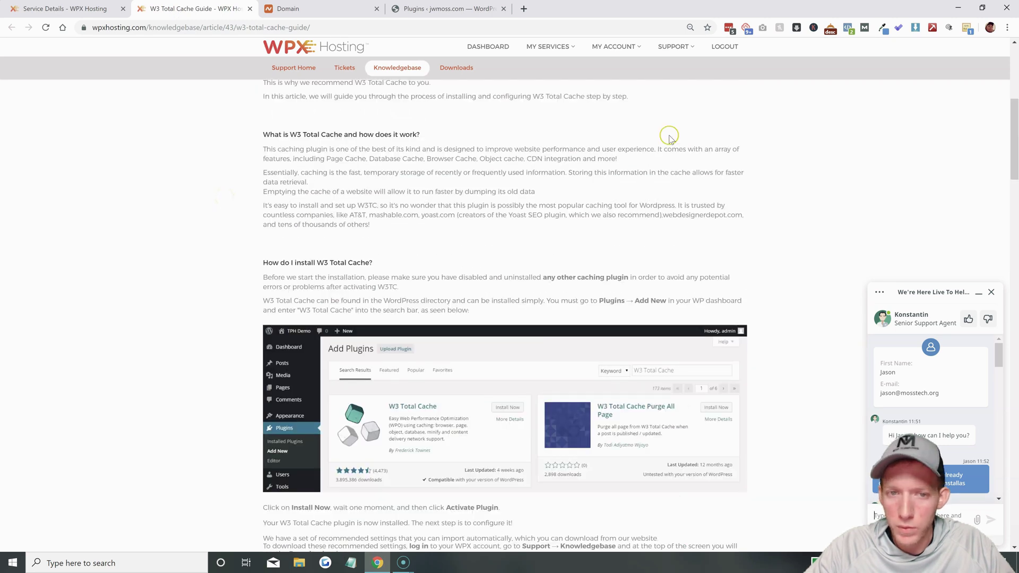
left_click_drag(1013, 139, 1014, 38)
scroll(1011, 106, "down", 10)
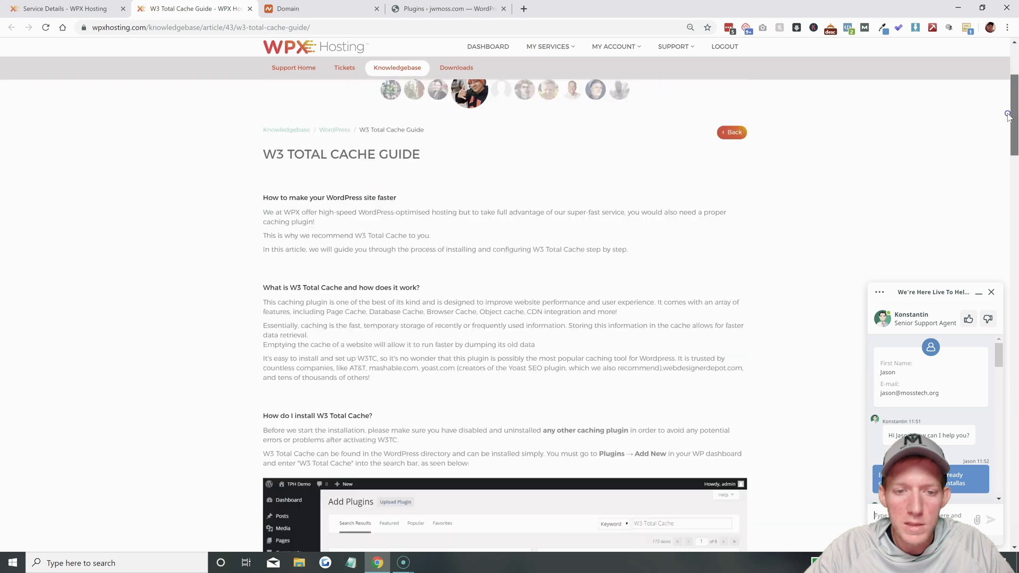
scroll(1004, 177, "down", 2)
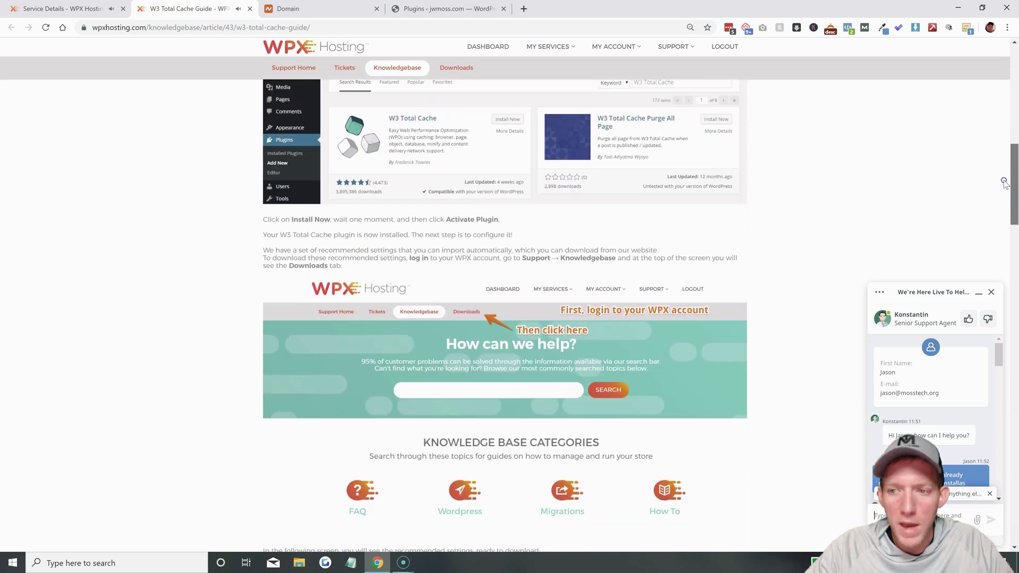
scroll(1013, 191, "down", 2)
scroll(1014, 212, "down", 5)
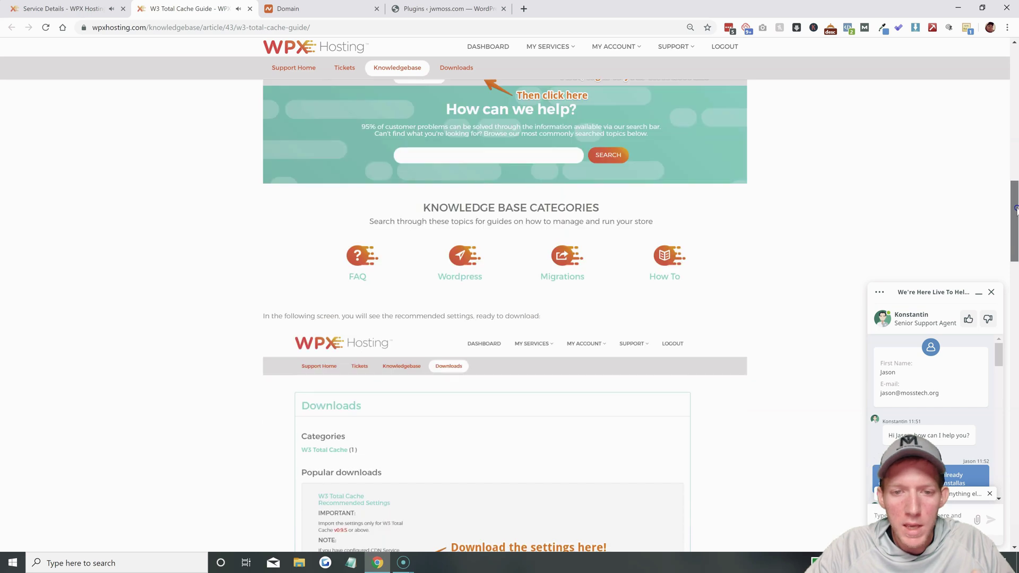
left_click_drag(1014, 236, 1013, 282)
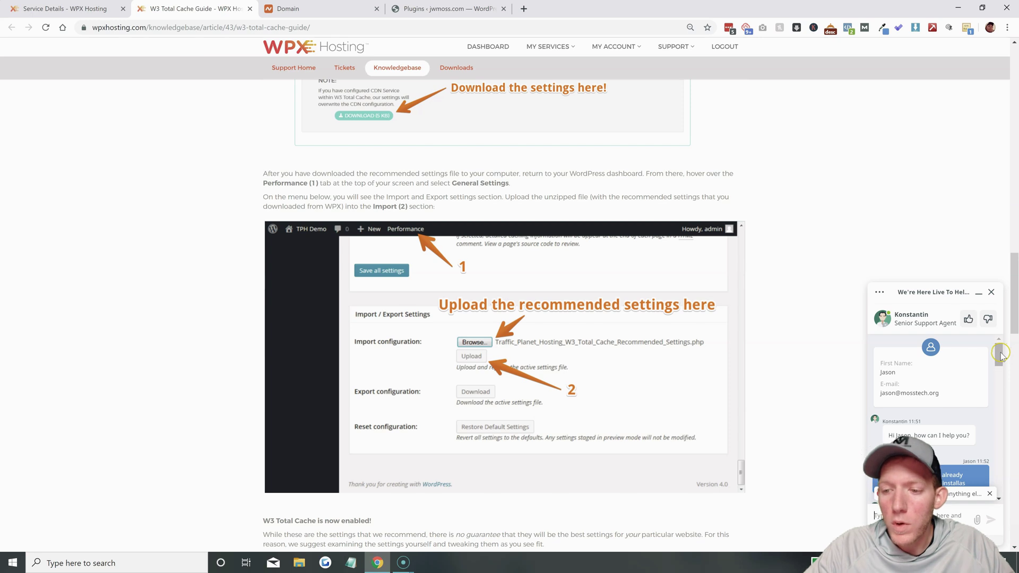
left_click_drag(1001, 355, 999, 363)
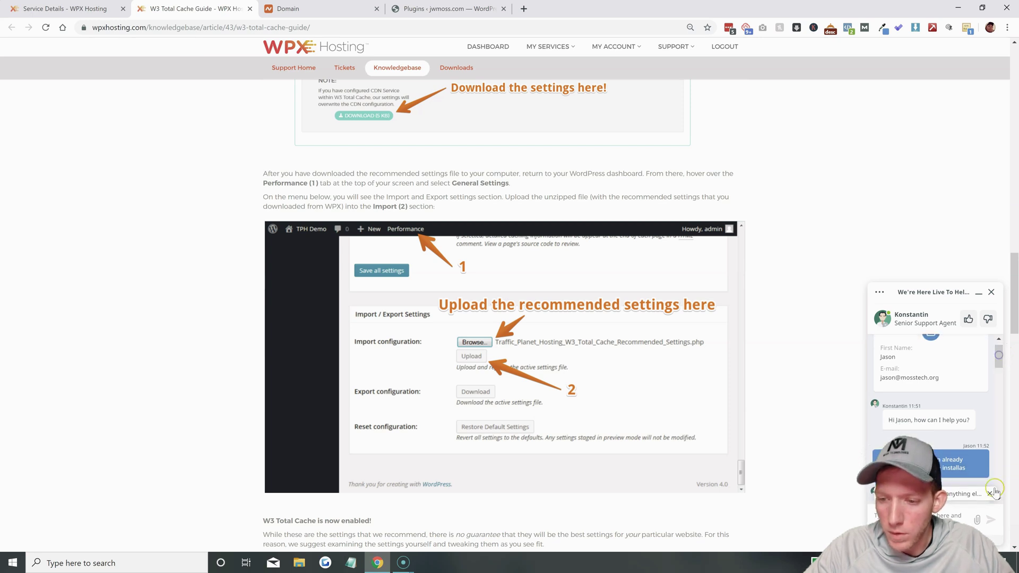
Scroll the support chat down to the agent's 'Settings are successfully imported' message.
left_click(997, 430)
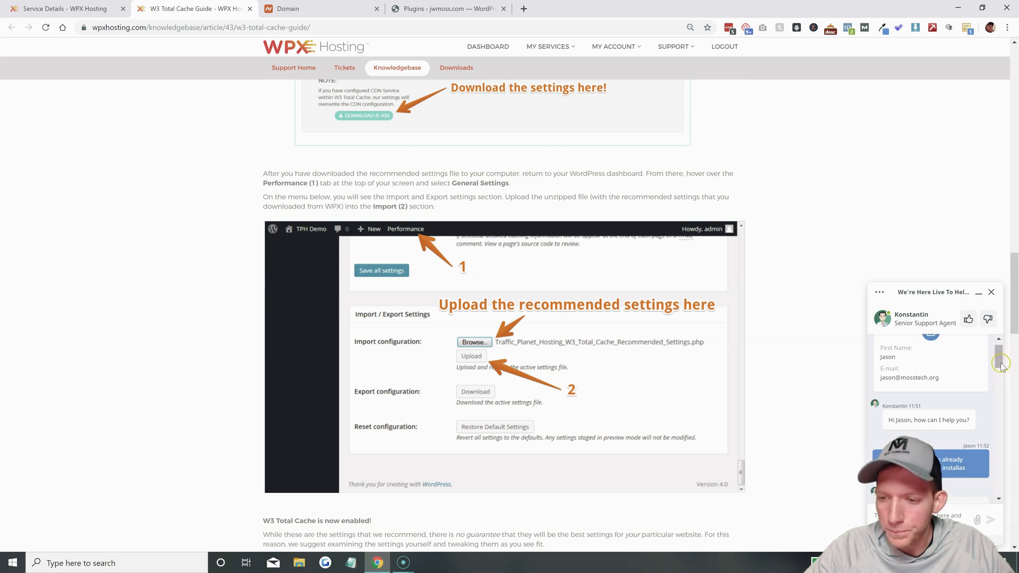
left_click_drag(999, 362, 1000, 385)
left_click(975, 413)
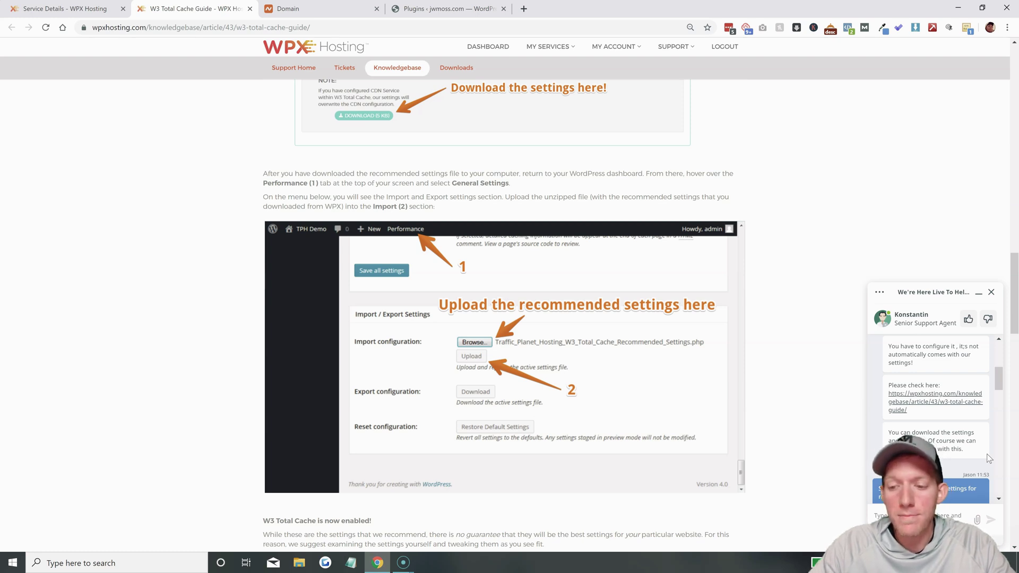
left_click(998, 385)
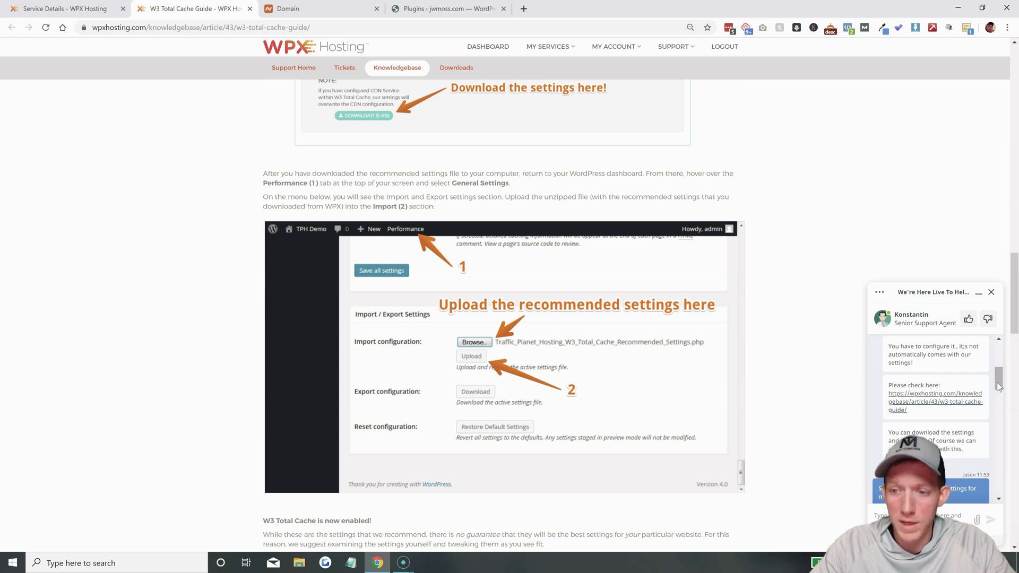
left_click(998, 381)
left_click_drag(998, 381, 997, 405)
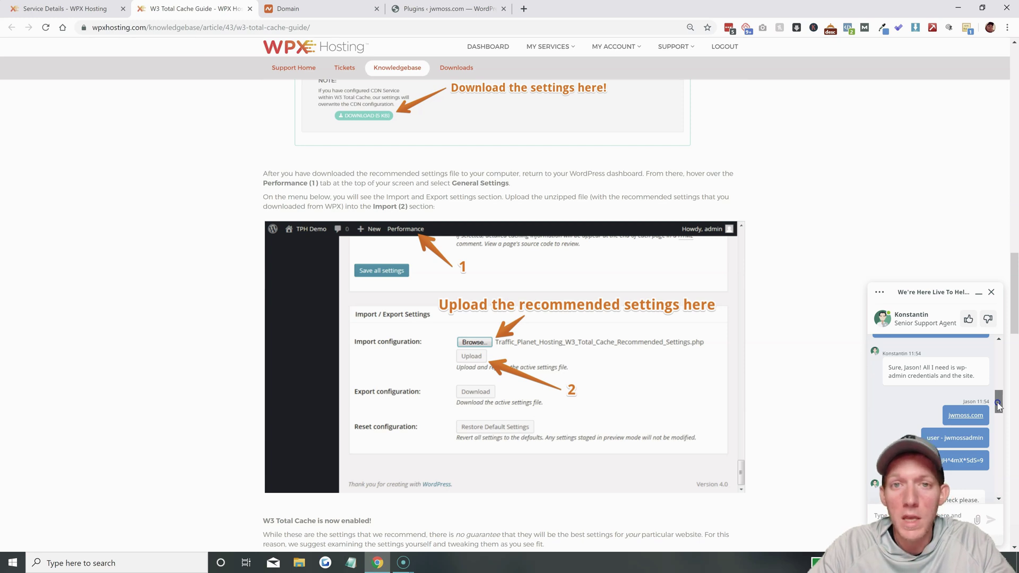
left_click_drag(997, 404, 998, 405)
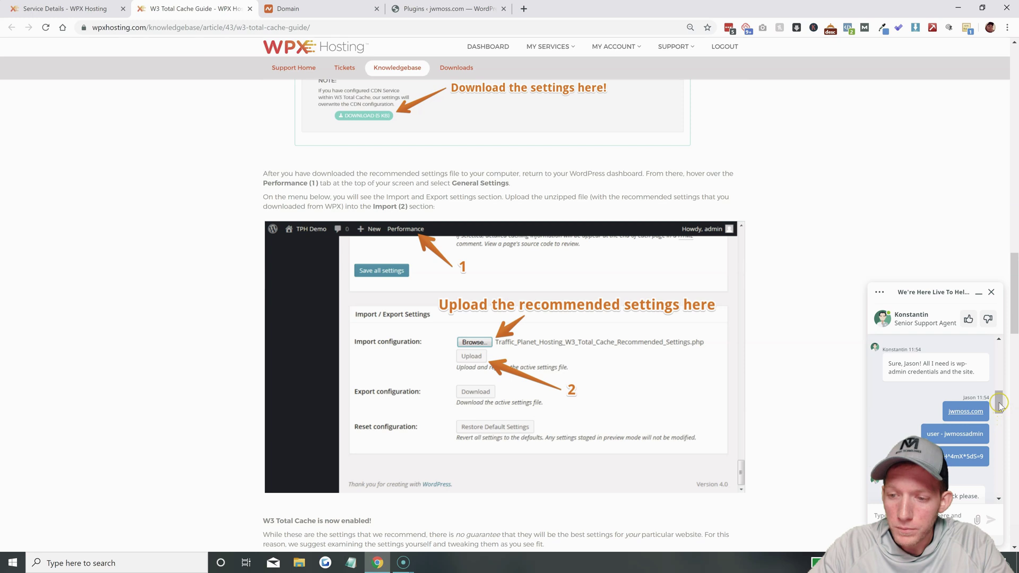
left_click_drag(999, 404, 998, 423)
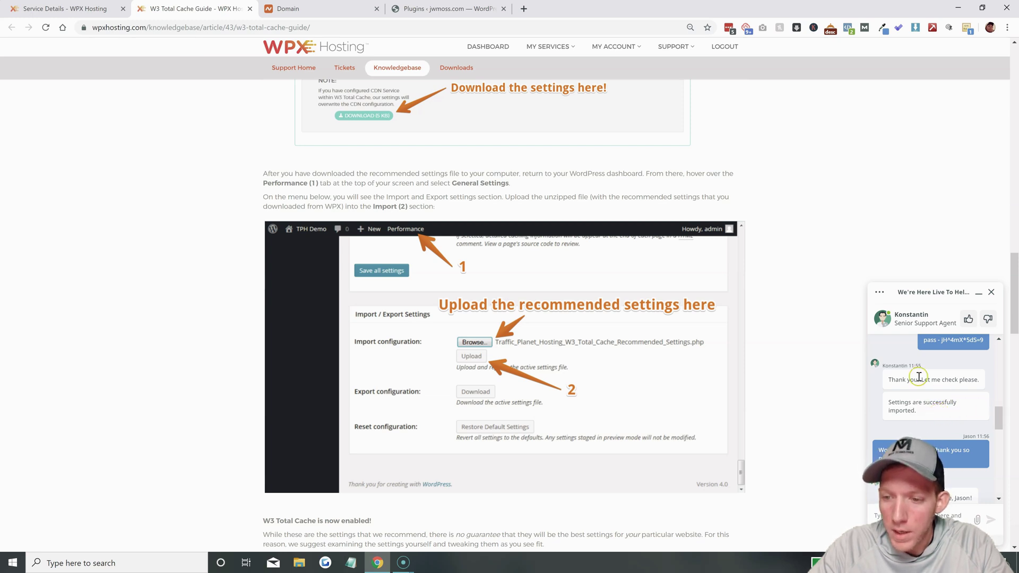
left_click_drag(1001, 418, 1002, 406)
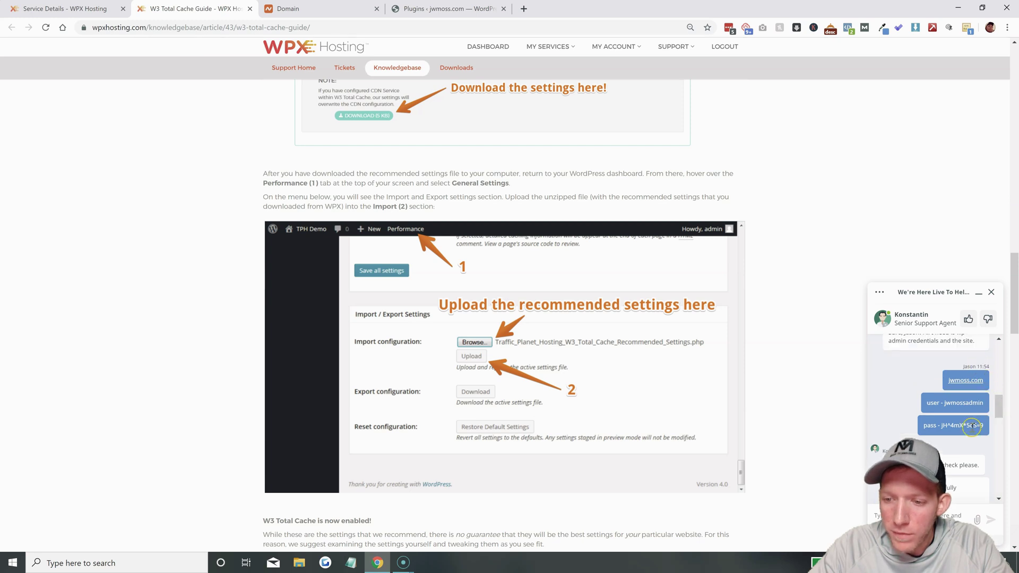
left_click_drag(1002, 406, 1002, 413)
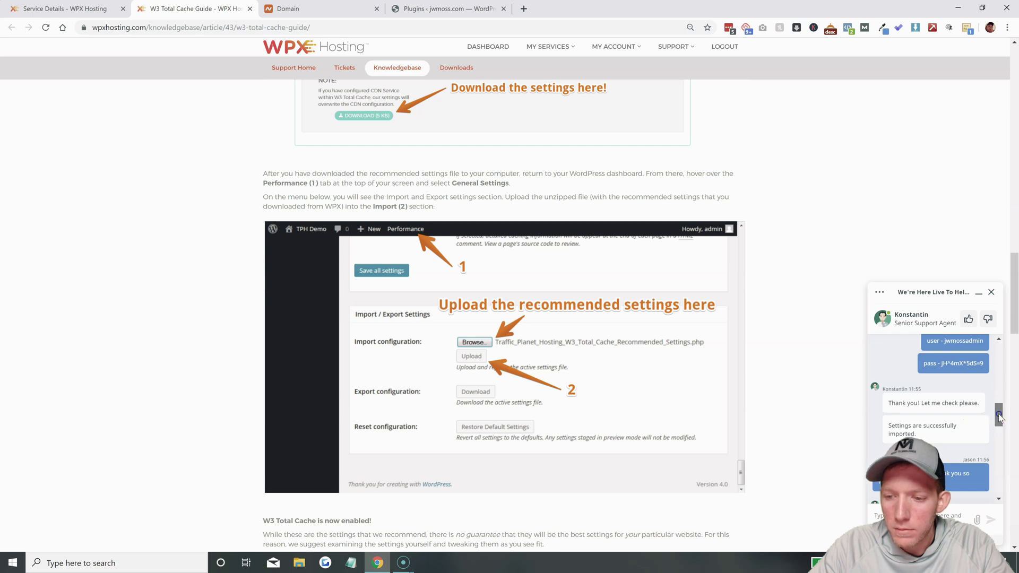
left_click_drag(998, 417, 999, 425)
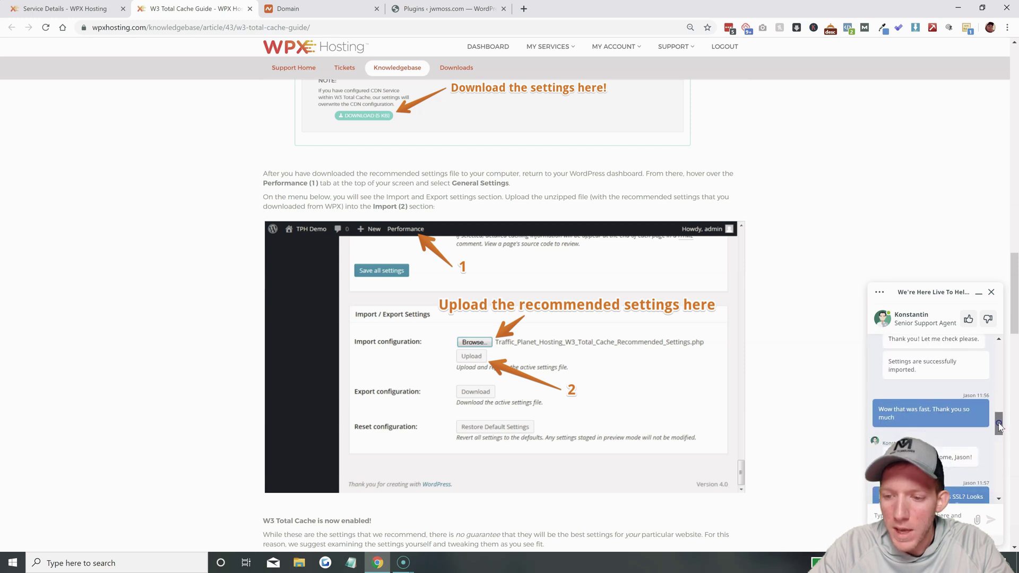
left_click_drag(999, 424, 999, 422)
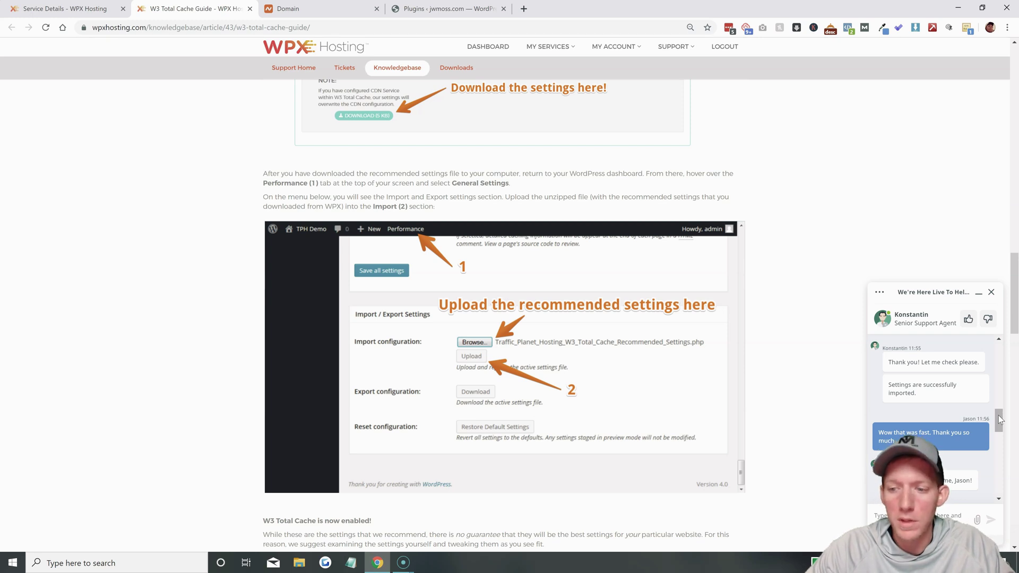
Scroll the support chat back to the top to review the whole conversation.
left_click(998, 416)
left_click_drag(998, 417, 1005, 353)
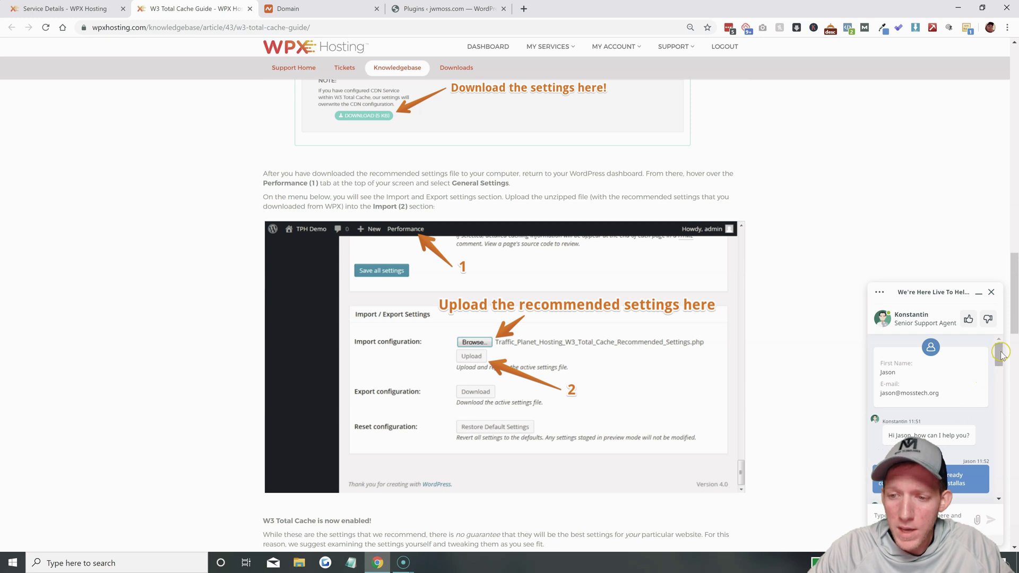
left_click_drag(1000, 355, 1000, 359)
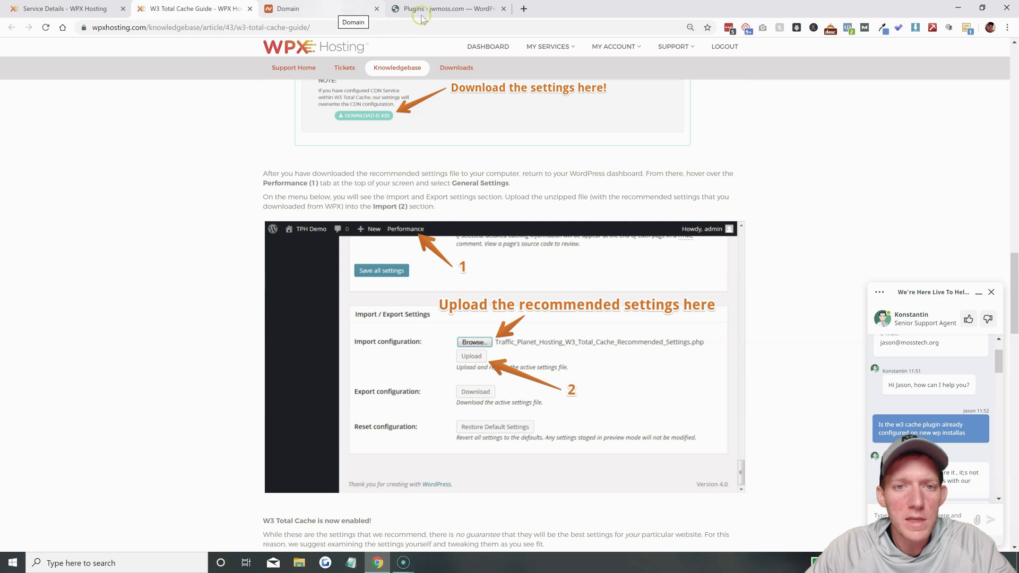
left_click(436, 9)
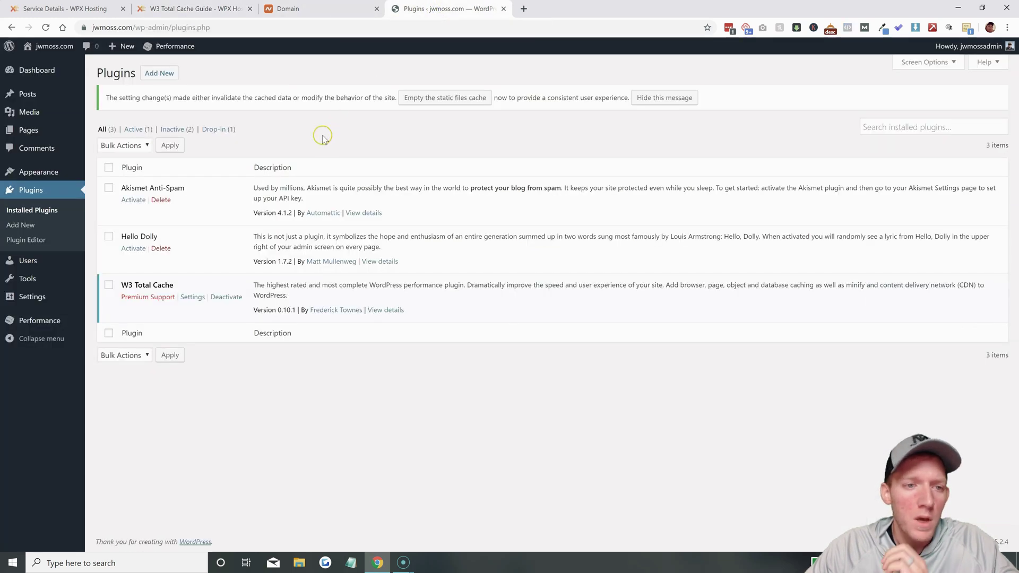